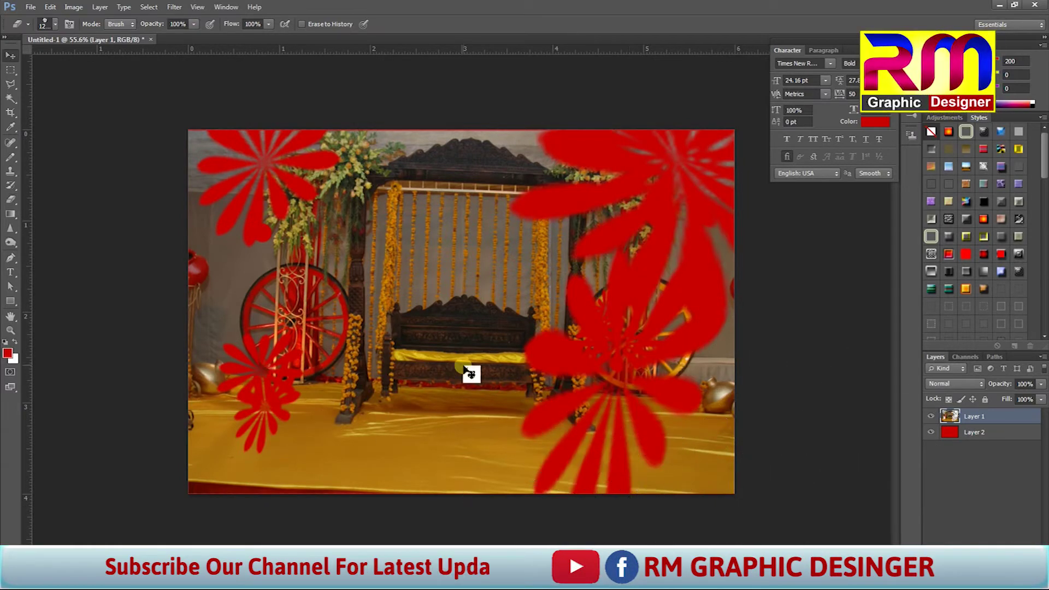
Try moving the photo layer up towards the canvas corner and undo the move.
{"action": "key", "text": "v"}
{"action": "mouse_move", "coordinate": [464, 370]}
{"action": "left_mouse_down"}
{"action": "mouse_move", "coordinate": [428, 323]}
{"action": "mouse_move", "coordinate": [297, 287]}
{"action": "mouse_move", "coordinate": [222, 171]}
{"action": "mouse_move", "coordinate": [237, 222]}
{"action": "left_mouse_up"}
{"action": "key", "text": "ctrl+z"}
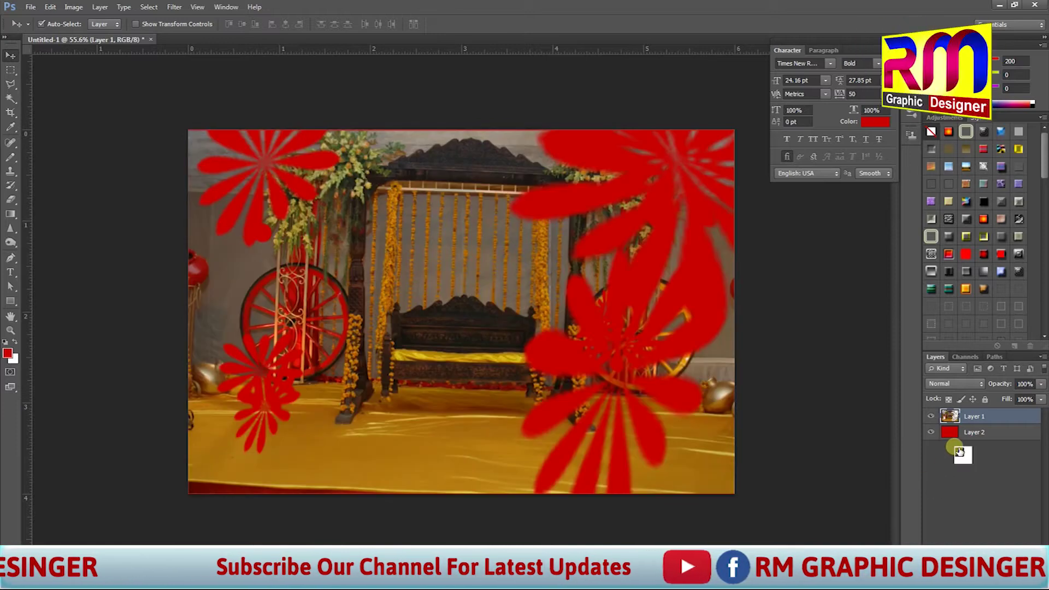
Fill Layer 2 behind the photo with the white foreground colour.
{"action": "left_click", "coordinate": [975, 434]}
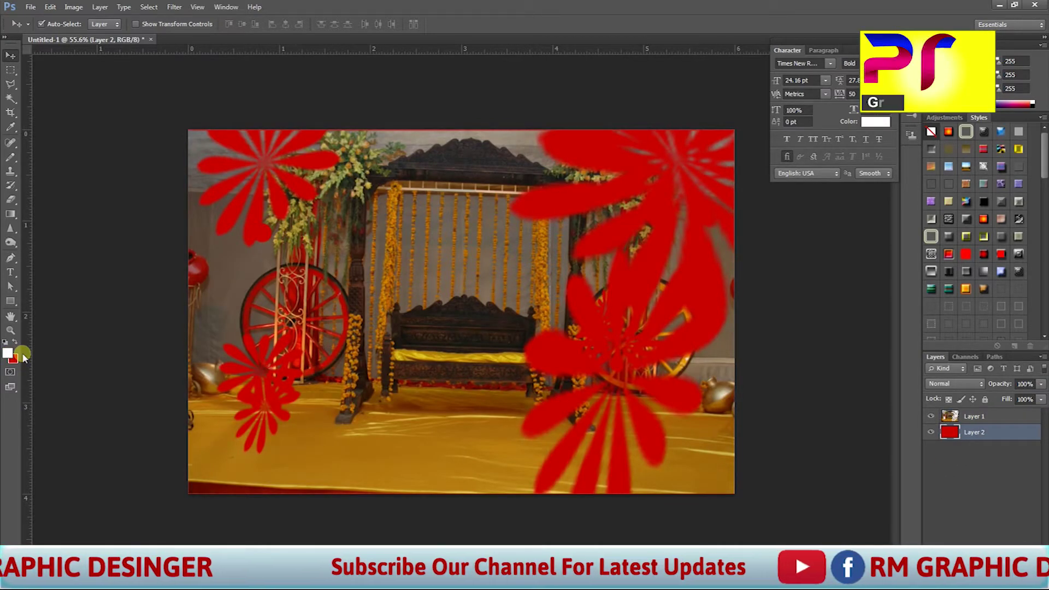
{"action": "key", "text": "alt+shift+BackSpace"}
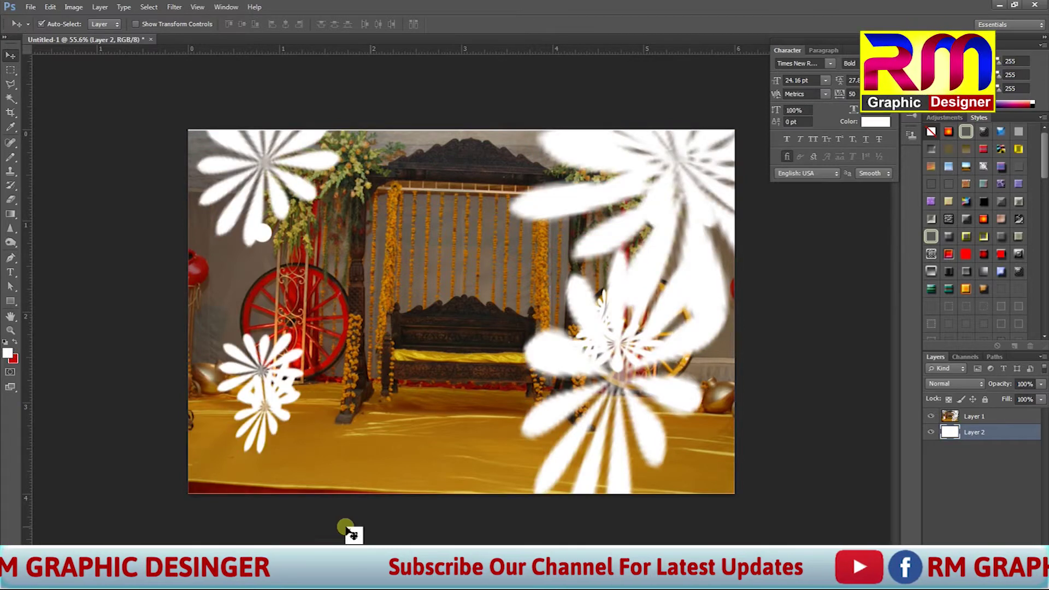
{"action": "left_click_drag", "start_coordinate": [417, 331], "coordinate": [424, 356]}
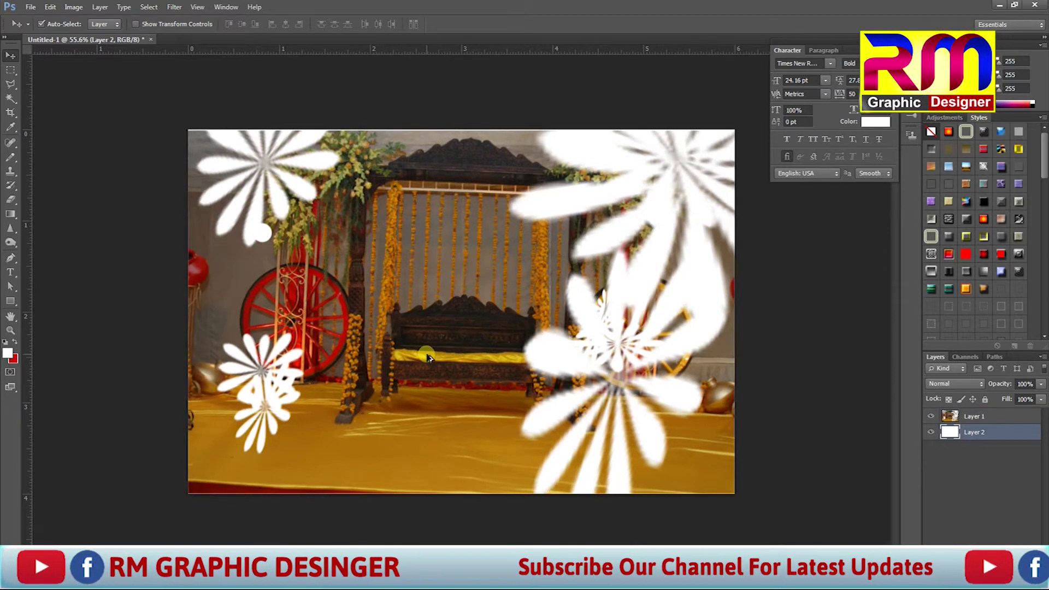
Step back through the history to undo the white fill and all flower-shaped erasures on the photo.
{"action": "key", "text": "ctrl+alt+z"}
{"action": "key", "text": "ctrl+alt+z"}
{"action": "key", "text": "ctrl+alt+z"}
{"action": "key", "text": "ctrl+alt+z"}
{"action": "key", "text": "ctrl+alt+z"}
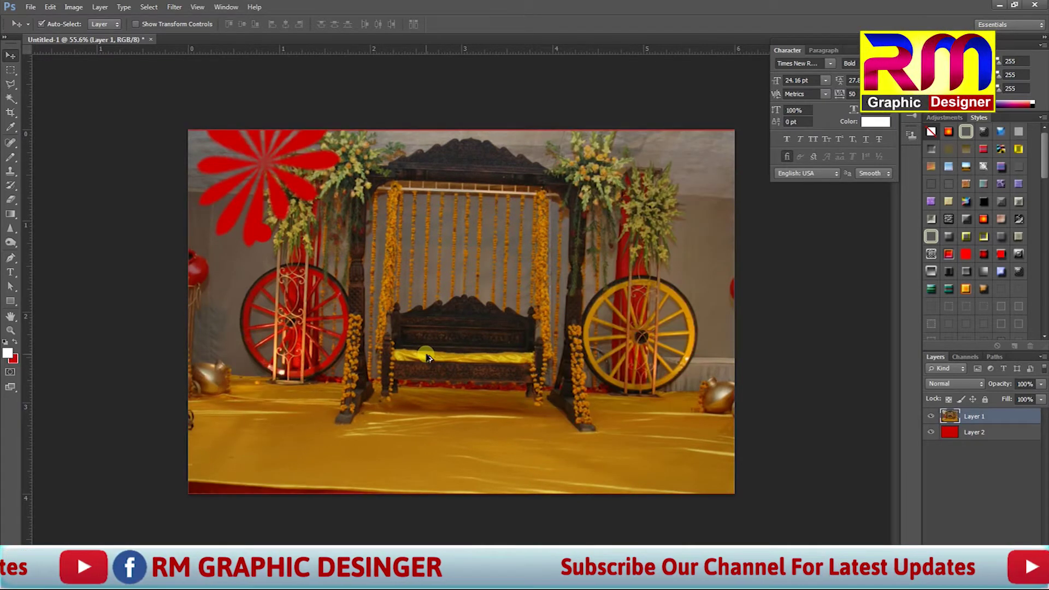
{"action": "key", "text": "ctrl+alt+z"}
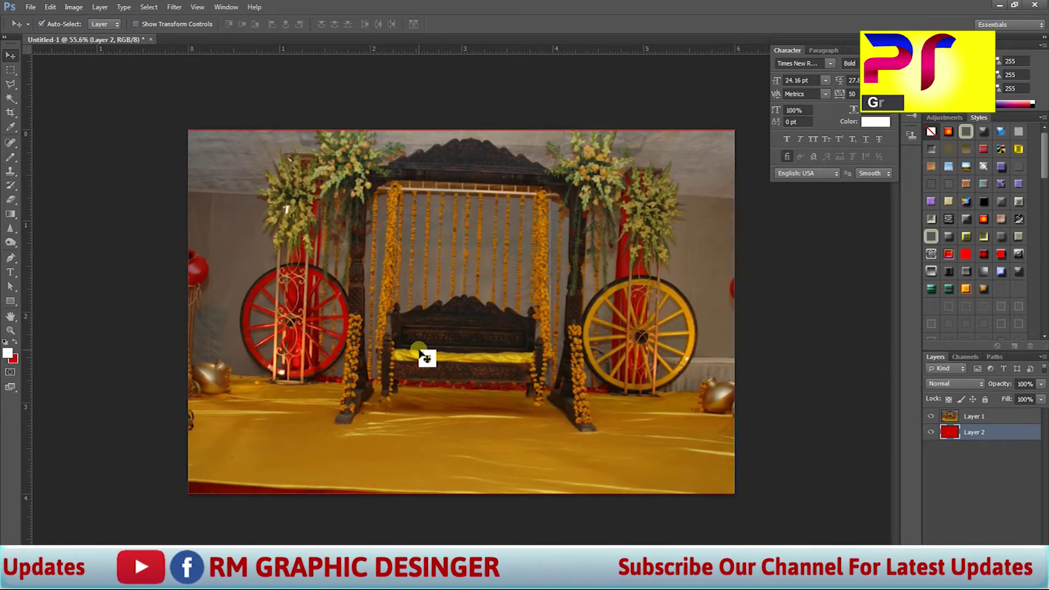
Set up the Eraser with a round brush preset sized 300 px and 31% hardness.
{"action": "key", "text": "e"}
{"action": "right_click", "coordinate": [553, 417]}
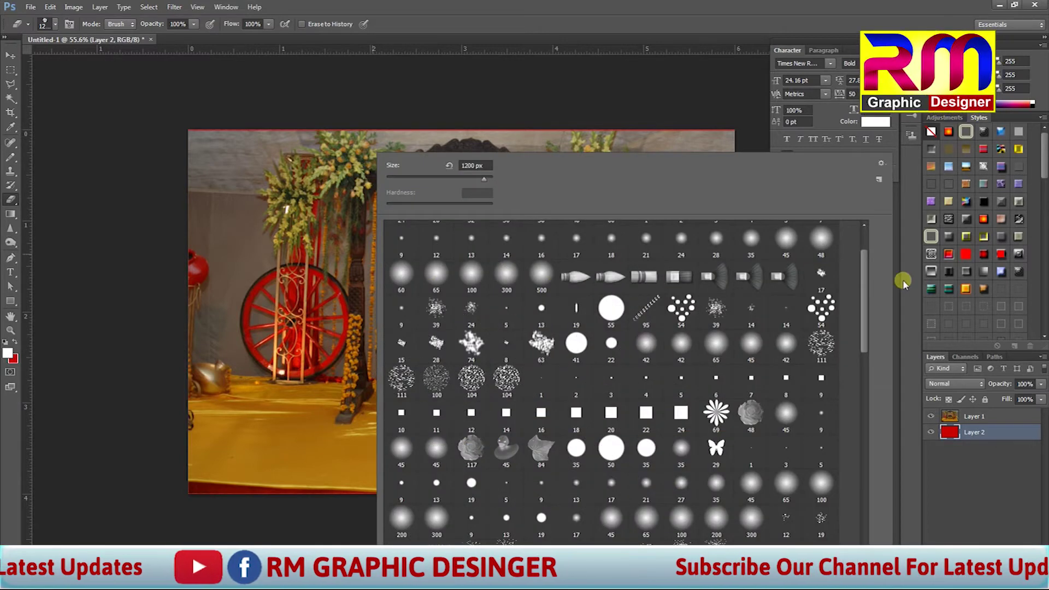
{"action": "left_click_drag", "start_coordinate": [867, 309], "coordinate": [857, 211]}
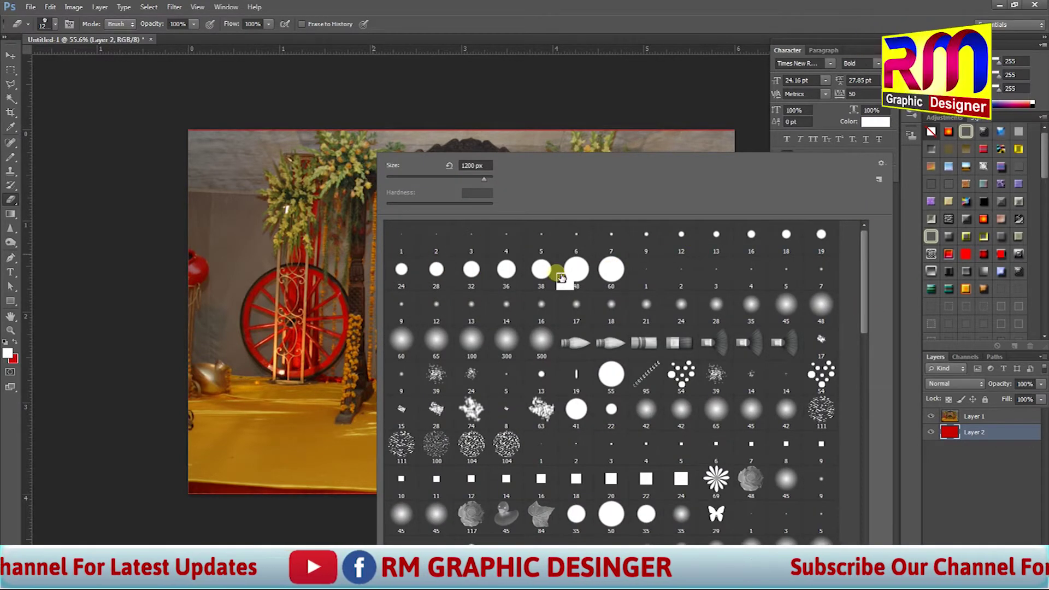
{"action": "double_click", "coordinate": [751, 236]}
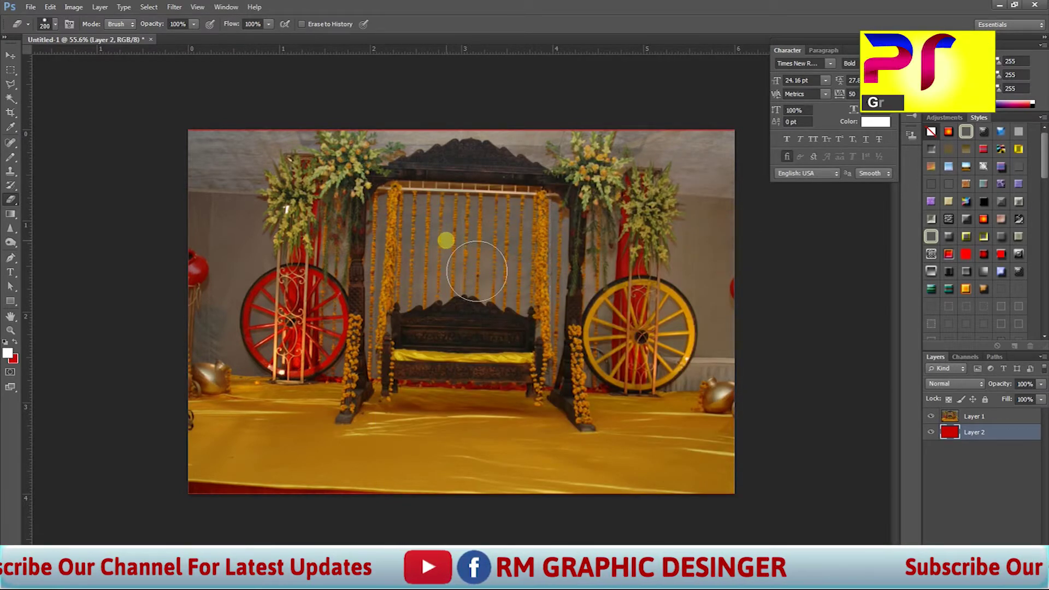
{"action": "right_click", "coordinate": [446, 240]}
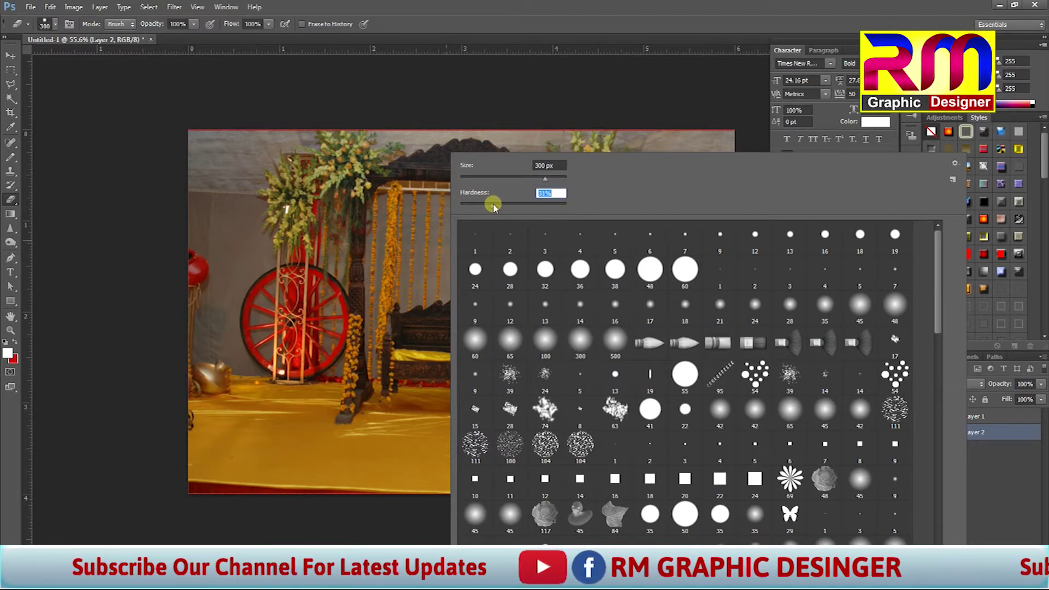
{"action": "left_click", "coordinate": [523, 20]}
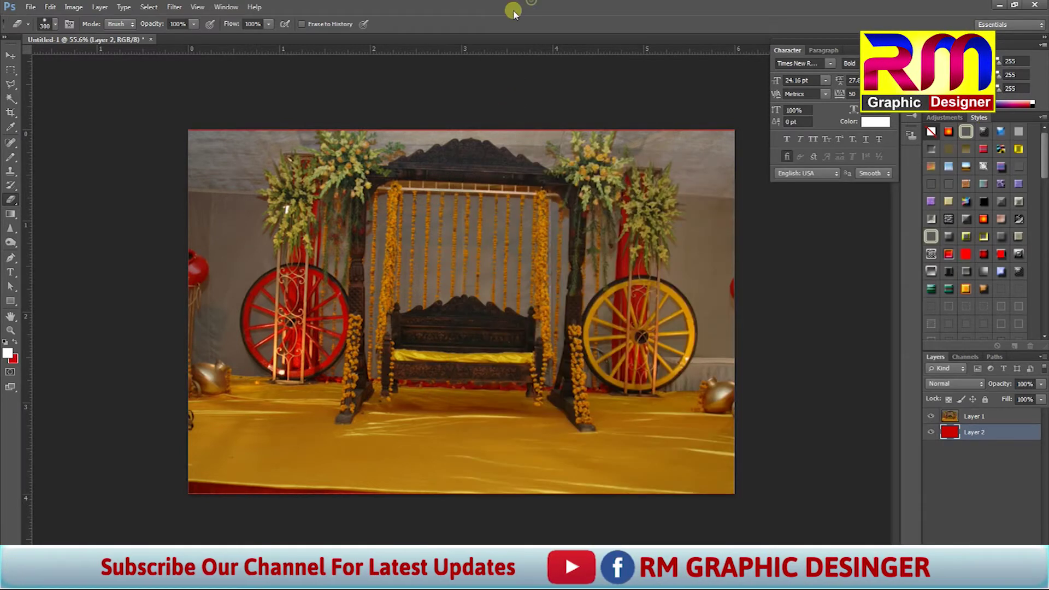
Keep the eraser mode on Brush and lower its opacity to 42%.
{"action": "left_click", "coordinate": [121, 24]}
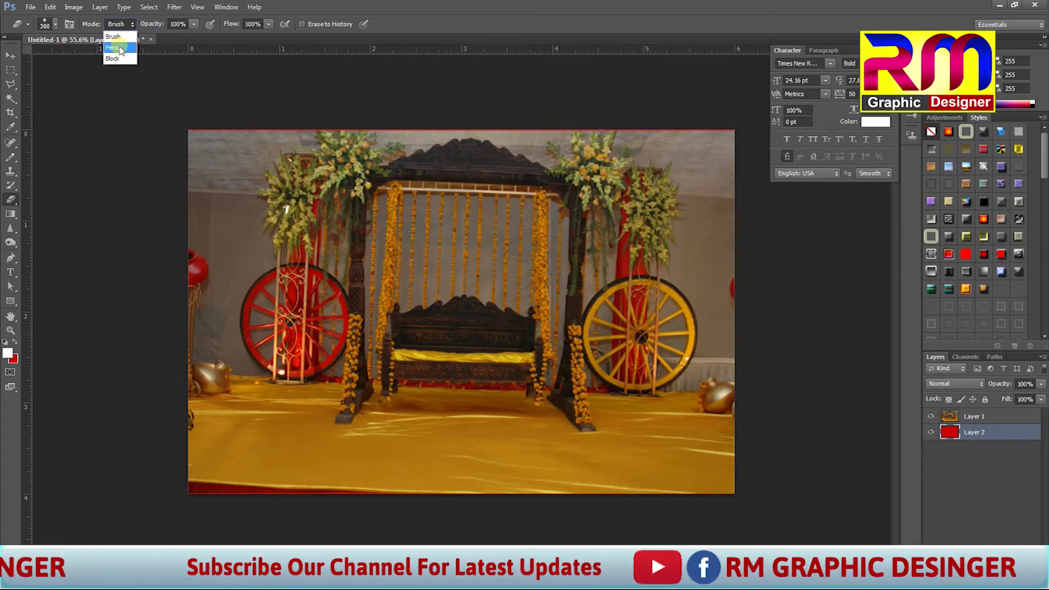
{"action": "left_click", "coordinate": [194, 24]}
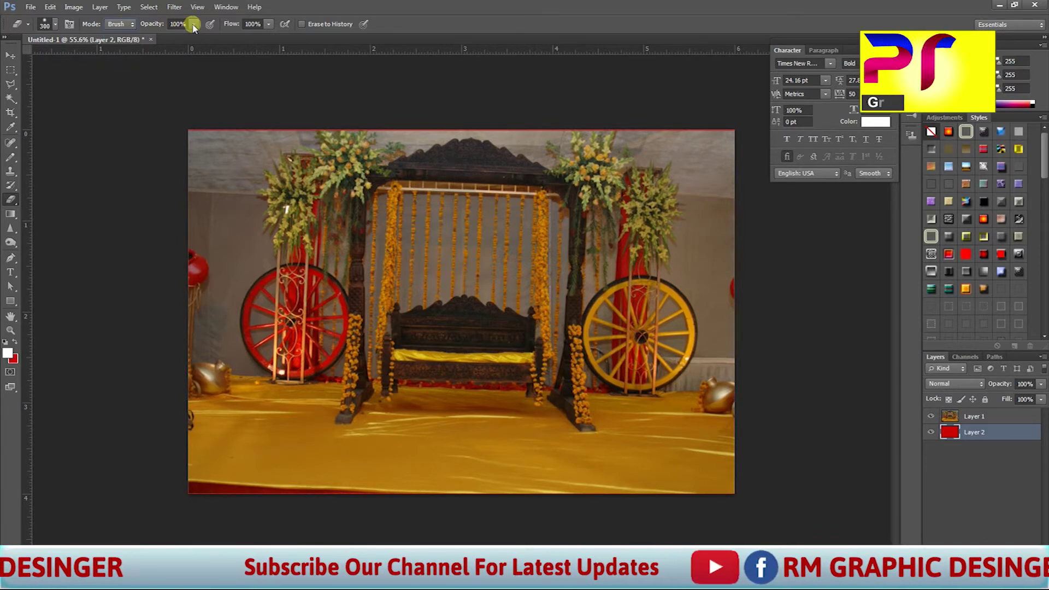
{"action": "left_click", "coordinate": [194, 24]}
{"action": "left_click_drag", "start_coordinate": [193, 37], "coordinate": [162, 36]}
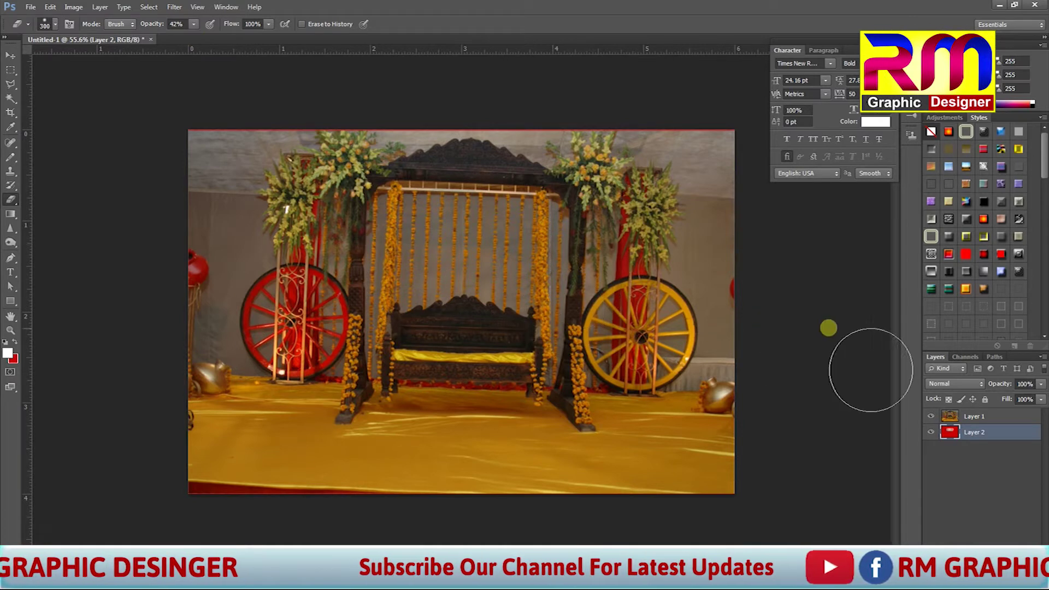
Erase repeatedly across the middle of the swing on Layer 1 at the reduced opacity.
{"action": "left_click_drag", "start_coordinate": [986, 421], "coordinate": [980, 418]}
{"action": "mouse_move", "coordinate": [306, 257]}
{"action": "left_mouse_down"}
{"action": "mouse_move", "coordinate": [499, 254]}
{"action": "mouse_move", "coordinate": [609, 284]}
{"action": "left_mouse_up"}
{"action": "mouse_move", "coordinate": [365, 297]}
{"action": "left_mouse_down"}
{"action": "mouse_move", "coordinate": [561, 291]}
{"action": "mouse_move", "coordinate": [339, 287]}
{"action": "mouse_move", "coordinate": [549, 279]}
{"action": "left_mouse_up"}
{"action": "mouse_move", "coordinate": [397, 289]}
{"action": "left_mouse_down"}
{"action": "mouse_move", "coordinate": [596, 288]}
{"action": "mouse_move", "coordinate": [329, 297]}
{"action": "mouse_move", "coordinate": [589, 282]}
{"action": "left_mouse_up"}
{"action": "mouse_move", "coordinate": [382, 289]}
{"action": "left_mouse_down"}
{"action": "mouse_move", "coordinate": [579, 282]}
{"action": "mouse_move", "coordinate": [300, 283]}
{"action": "mouse_move", "coordinate": [556, 259]}
{"action": "left_mouse_up"}
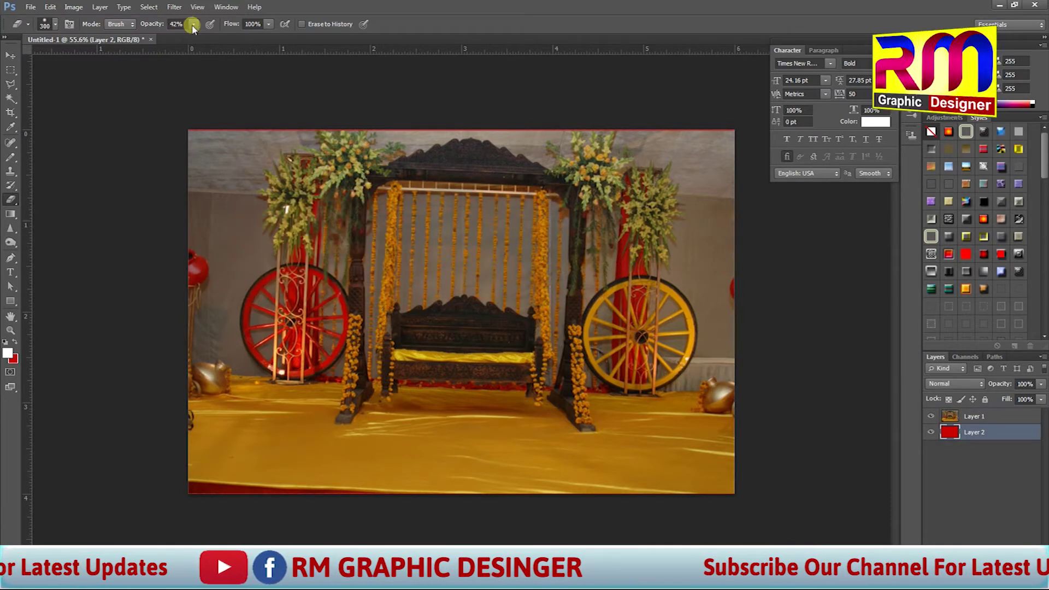
Set the eraser's opacity to 100% and flow to 47%, and erase the swing and red wheel area on Layer 1.
{"action": "left_click", "coordinate": [193, 24]}
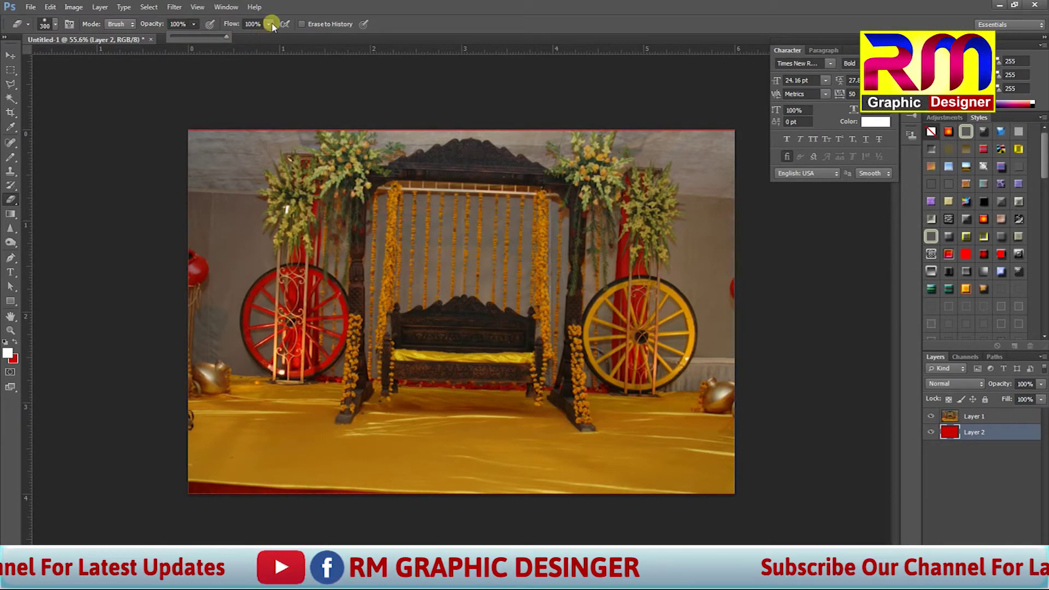
{"action": "left_click_drag", "start_coordinate": [248, 41], "coordinate": [239, 41]}
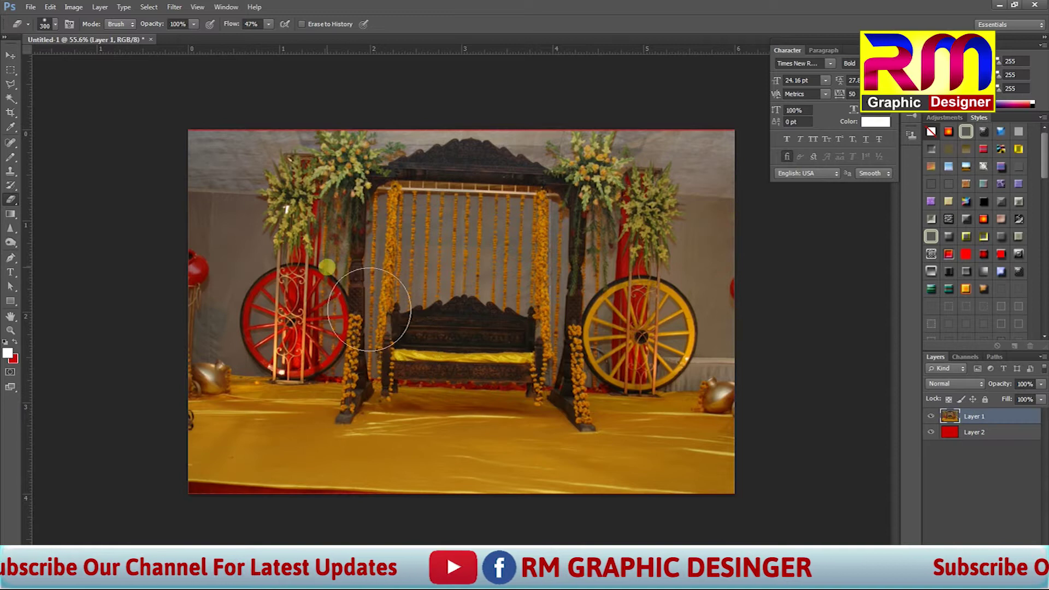
{"action": "mouse_move", "coordinate": [326, 267]}
{"action": "left_mouse_down"}
{"action": "mouse_move", "coordinate": [532, 263]}
{"action": "mouse_move", "coordinate": [323, 255]}
{"action": "mouse_move", "coordinate": [499, 243]}
{"action": "mouse_move", "coordinate": [573, 253]}
{"action": "left_mouse_up"}
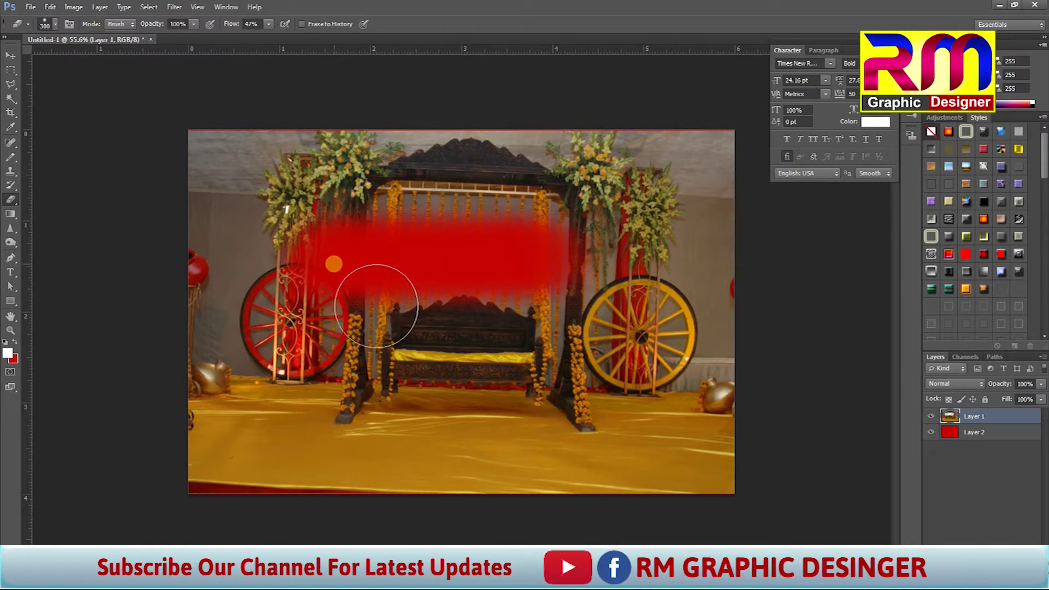
{"action": "mouse_move", "coordinate": [478, 262]}
{"action": "left_mouse_down"}
{"action": "mouse_move", "coordinate": [545, 255]}
{"action": "mouse_move", "coordinate": [322, 258]}
{"action": "left_mouse_up"}
{"action": "mouse_move", "coordinate": [486, 257]}
{"action": "left_mouse_down"}
{"action": "mouse_move", "coordinate": [327, 258]}
{"action": "mouse_move", "coordinate": [557, 256]}
{"action": "mouse_move", "coordinate": [263, 262]}
{"action": "mouse_move", "coordinate": [527, 255]}
{"action": "mouse_move", "coordinate": [473, 252]}
{"action": "left_mouse_up"}
{"action": "mouse_move", "coordinate": [307, 284]}
{"action": "left_mouse_down"}
{"action": "mouse_move", "coordinate": [327, 268]}
{"action": "mouse_move", "coordinate": [610, 251]}
{"action": "mouse_move", "coordinate": [307, 239]}
{"action": "left_mouse_up"}
{"action": "mouse_move", "coordinate": [298, 316]}
{"action": "left_mouse_down"}
{"action": "mouse_move", "coordinate": [412, 366]}
{"action": "mouse_move", "coordinate": [613, 348]}
{"action": "mouse_move", "coordinate": [575, 365]}
{"action": "mouse_move", "coordinate": [312, 382]}
{"action": "mouse_move", "coordinate": [620, 389]}
{"action": "mouse_move", "coordinate": [290, 427]}
{"action": "mouse_move", "coordinate": [590, 421]}
{"action": "mouse_move", "coordinate": [559, 449]}
{"action": "mouse_move", "coordinate": [383, 449]}
{"action": "mouse_move", "coordinate": [339, 405]}
{"action": "left_mouse_up"}
Step back through the history to undo all the reduced-flow erasing strokes on the photo.
{"action": "key", "text": "ctrl+alt+z"}
{"action": "key", "text": "ctrl+alt+z"}
{"action": "key", "text": "ctrl+alt+z"}
{"action": "key", "text": "ctrl+alt+z"}
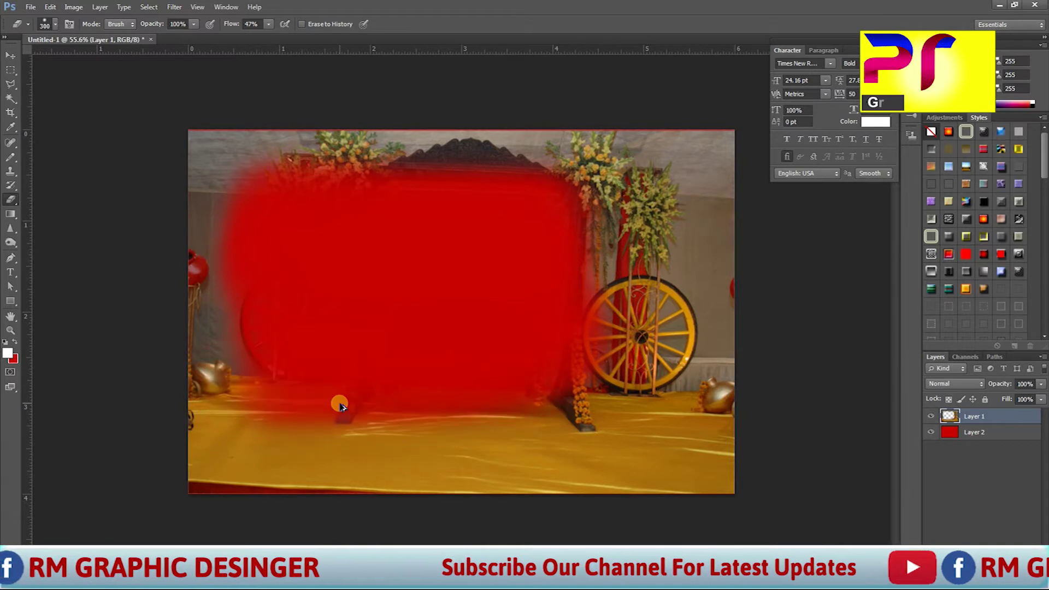
{"action": "key", "text": "ctrl+alt+z"}
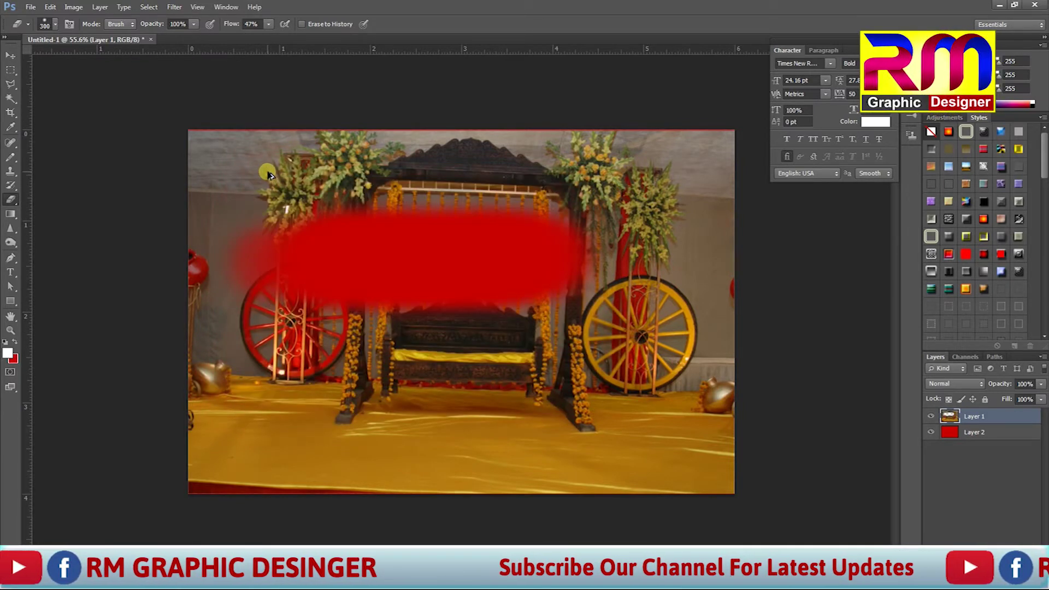
{"action": "key", "text": "ctrl+alt+z"}
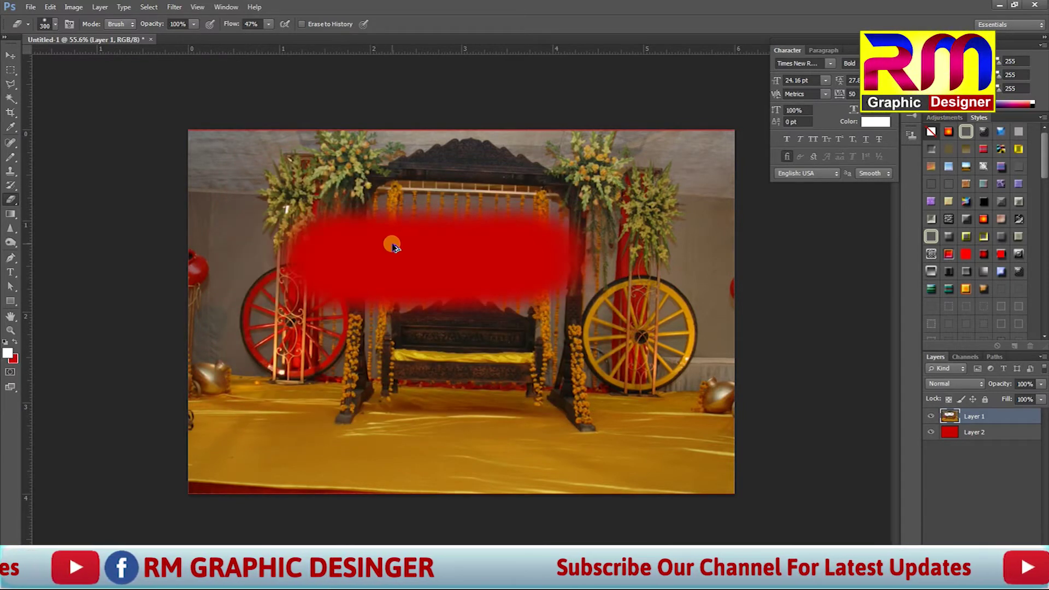
{"action": "key", "text": "ctrl+alt+z"}
{"action": "key", "text": "ctrl+alt+z"}
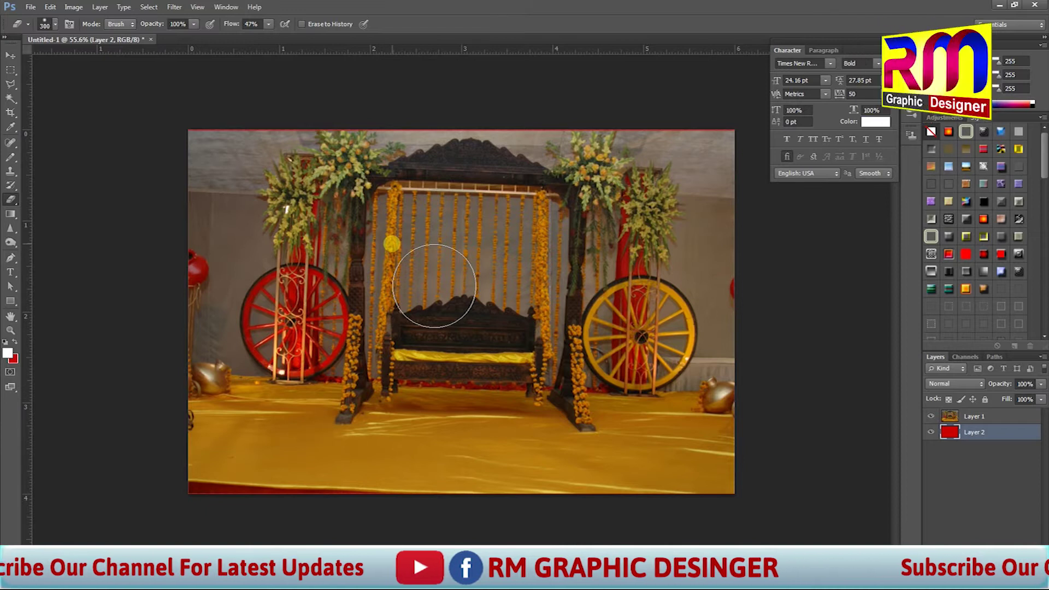
Open the Performance preferences and adjust the number of History States.
{"action": "left_click", "coordinate": [28, 8]}
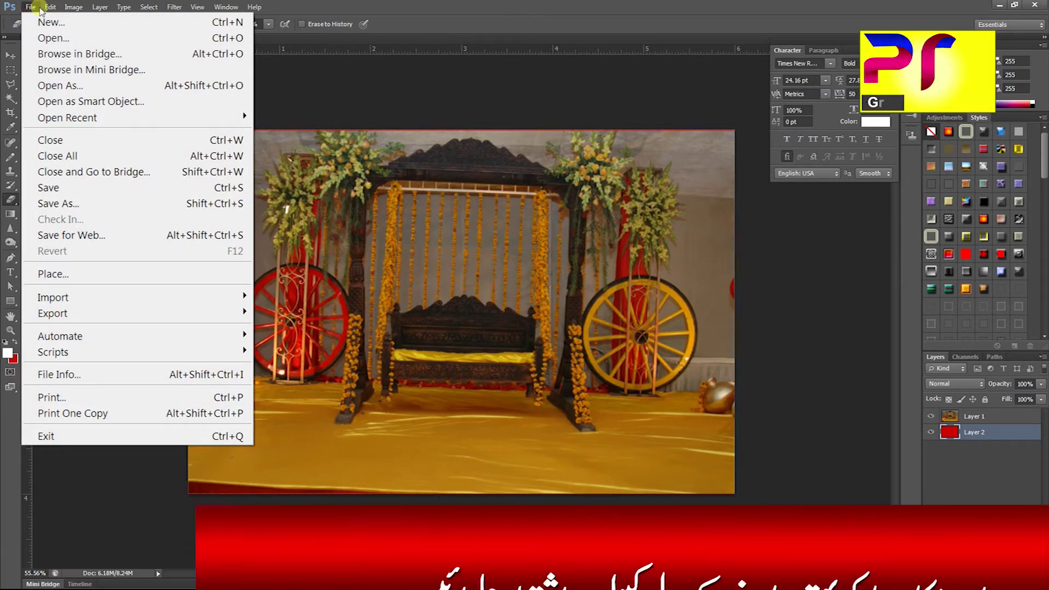
{"action": "mouse_move", "coordinate": [50, 7]}
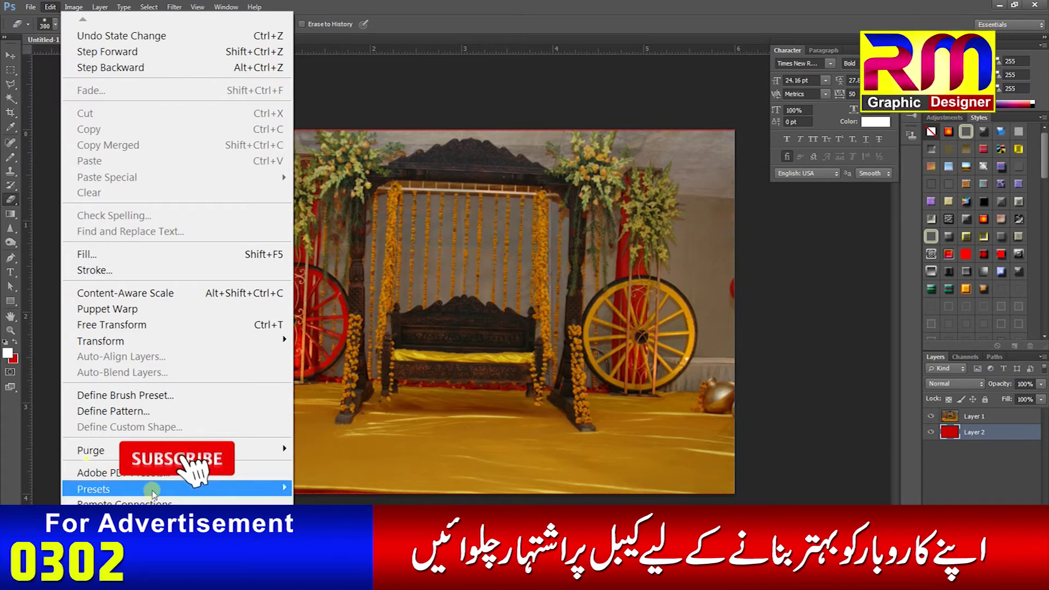
{"action": "mouse_move", "coordinate": [158, 582]}
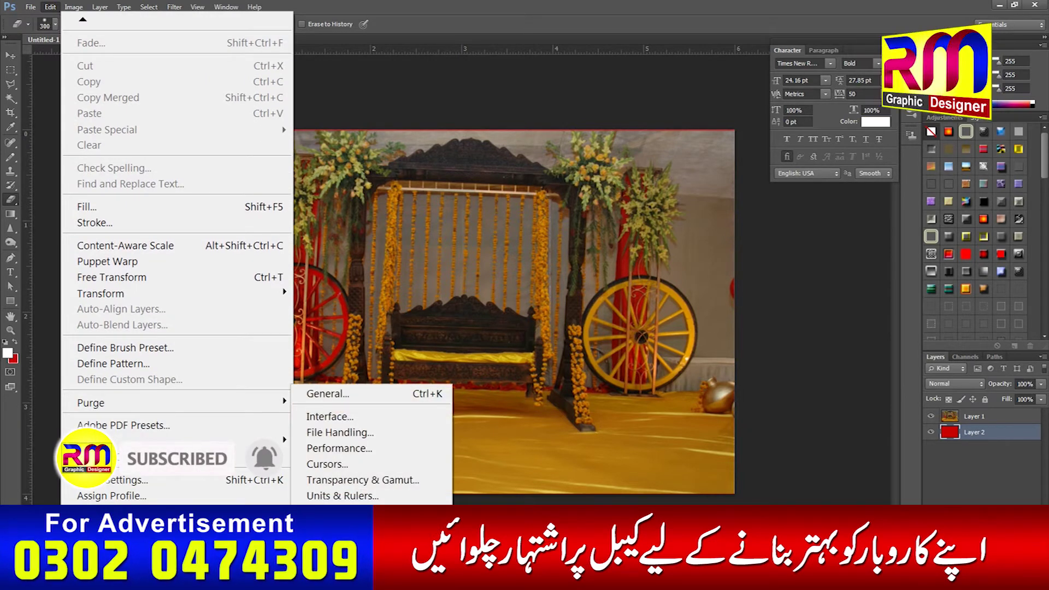
{"action": "left_click", "coordinate": [360, 451]}
{"action": "left_click", "coordinate": [664, 165]}
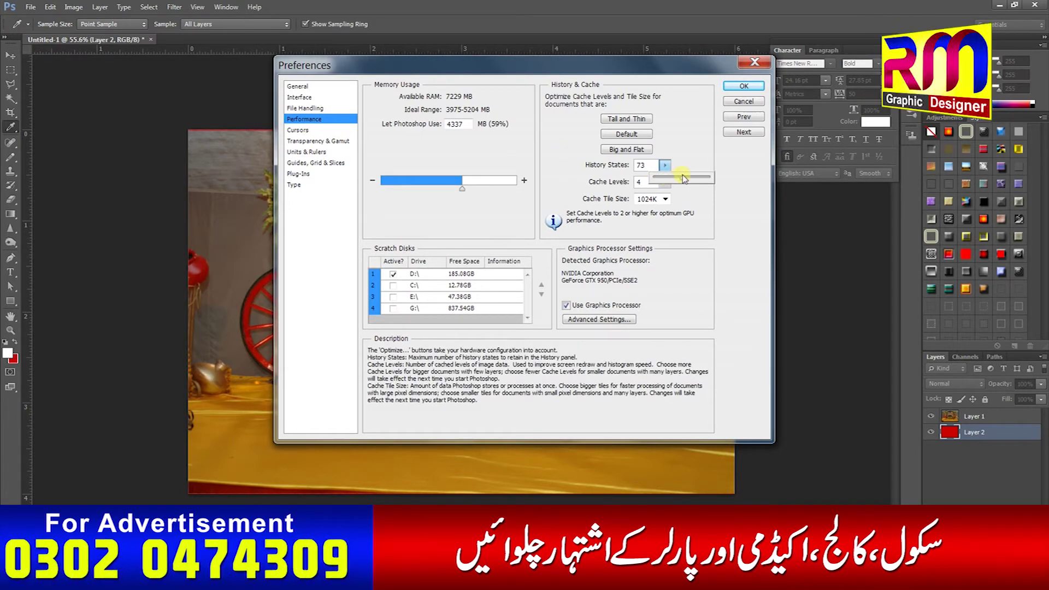
{"action": "left_click_drag", "start_coordinate": [679, 181], "coordinate": [671, 180]}
{"action": "left_click", "coordinate": [652, 166]}
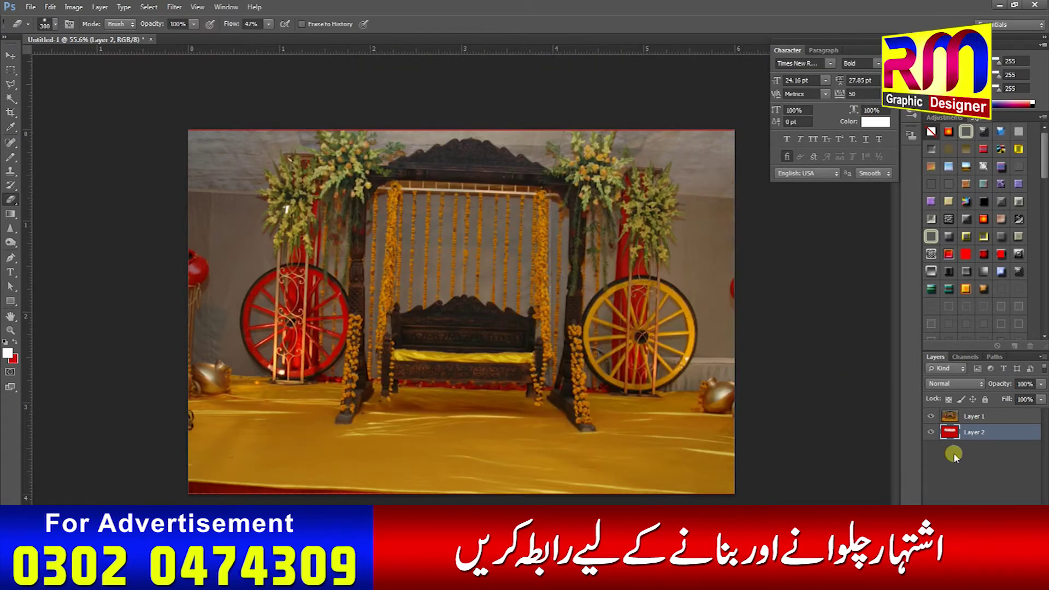
Erase one stroke across the middle of the photo on Layer 1.
{"action": "left_click", "coordinate": [975, 417]}
{"action": "left_click_drag", "start_coordinate": [406, 282], "coordinate": [646, 291]}
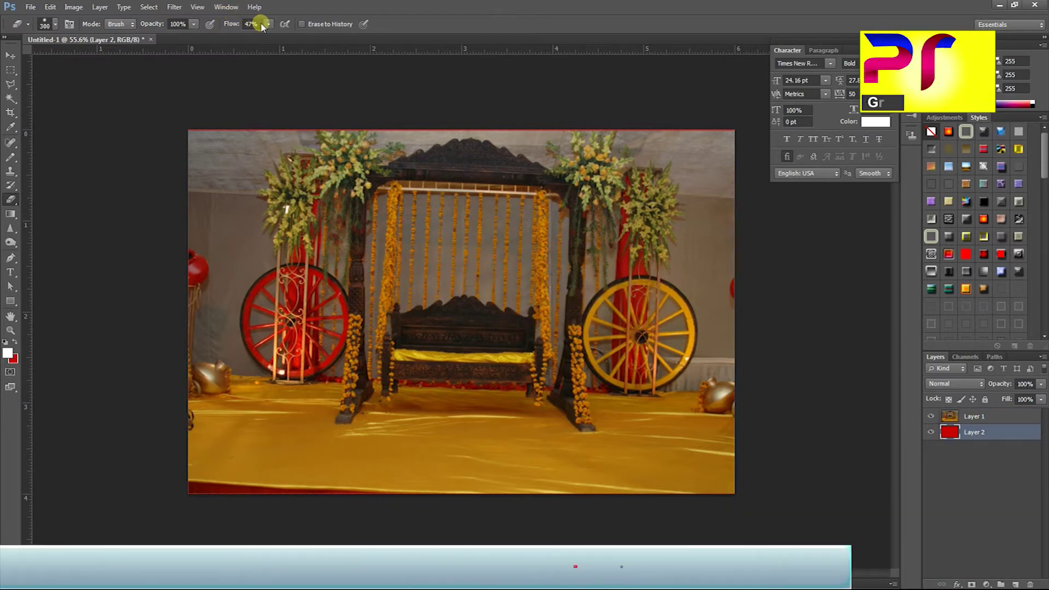
Set the eraser's flow to 100% and enable its airbrush-style build-up effect.
{"action": "left_click_drag", "start_coordinate": [267, 34], "coordinate": [329, 37]}
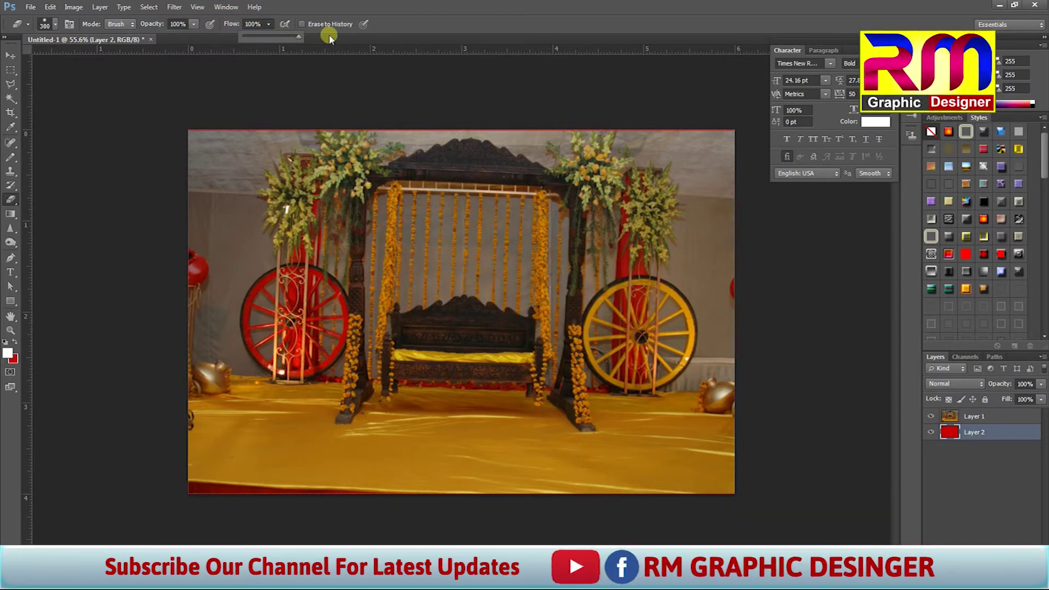
{"action": "left_click", "coordinate": [285, 24]}
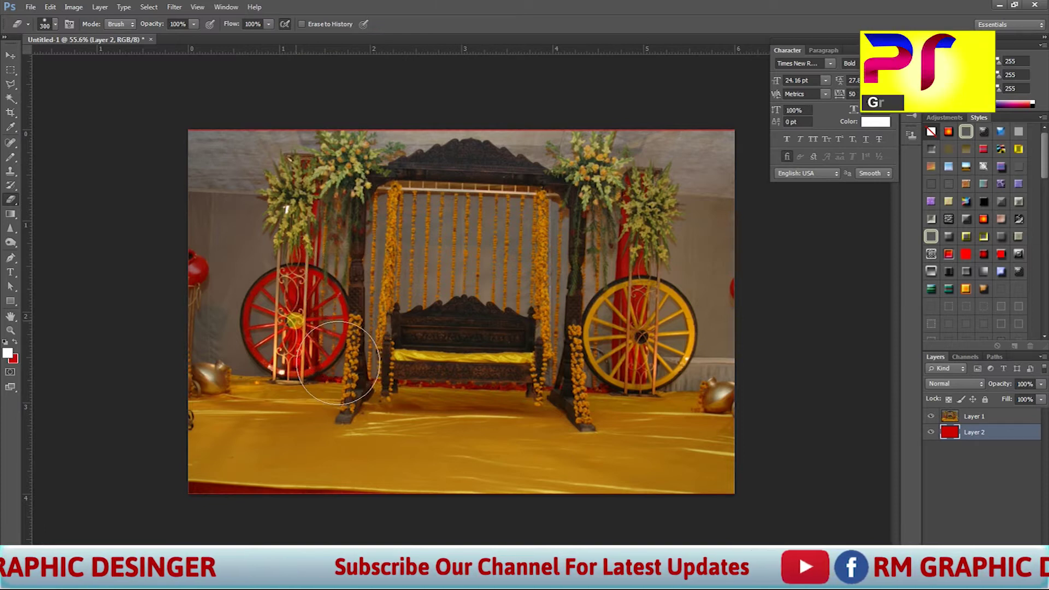
Erase a round spot and a broad U-shaped stroke on Layer 1, plus a thin stroke beside the red wheel at 50 px.
{"action": "left_click_drag", "start_coordinate": [296, 321], "coordinate": [294, 311]}
{"action": "left_click", "coordinate": [972, 418]}
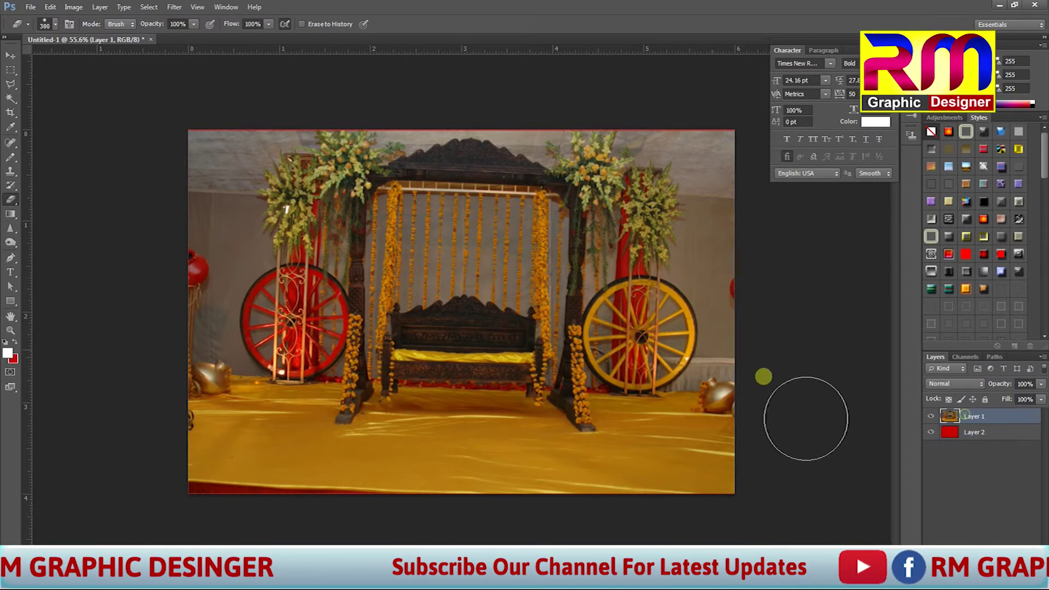
{"action": "left_click", "coordinate": [344, 217]}
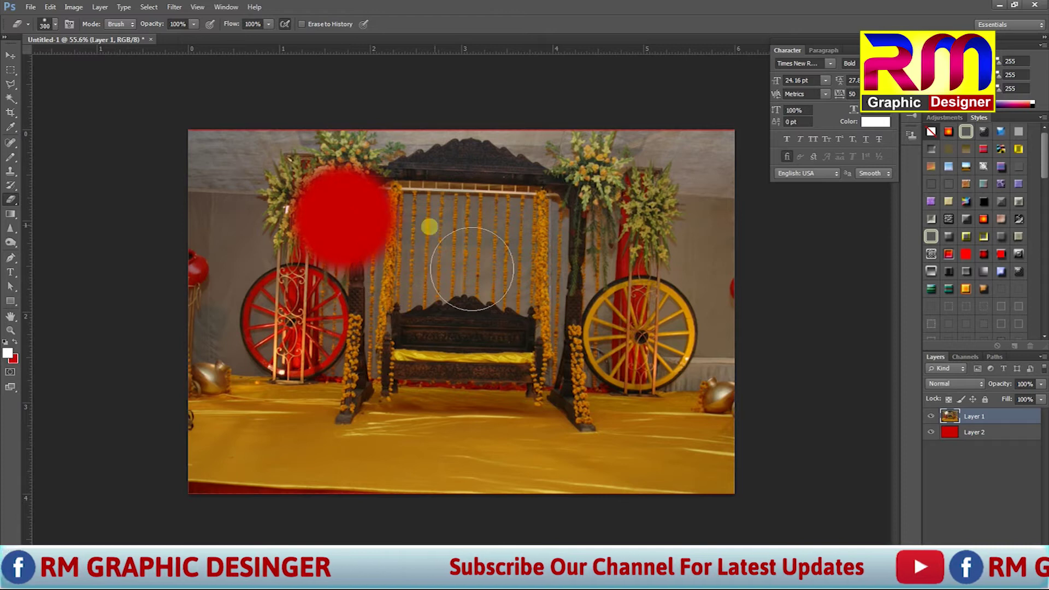
{"action": "mouse_move", "coordinate": [463, 207]}
{"action": "left_mouse_down"}
{"action": "mouse_move", "coordinate": [466, 406]}
{"action": "mouse_move", "coordinate": [507, 448]}
{"action": "mouse_move", "coordinate": [640, 463]}
{"action": "mouse_move", "coordinate": [684, 297]}
{"action": "left_mouse_up"}
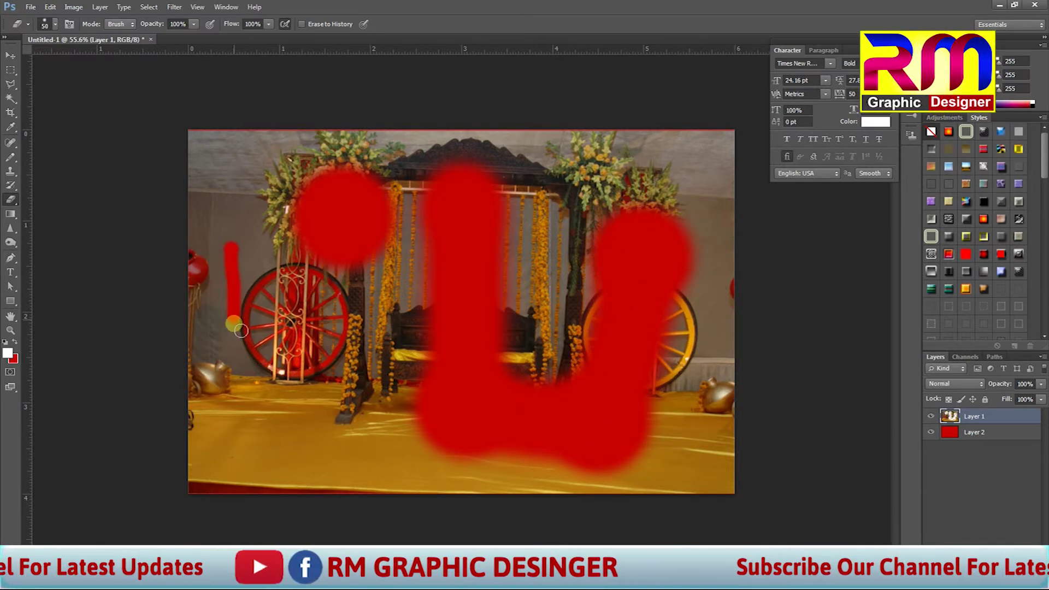
{"action": "left_click_drag", "start_coordinate": [240, 377], "coordinate": [266, 440]}
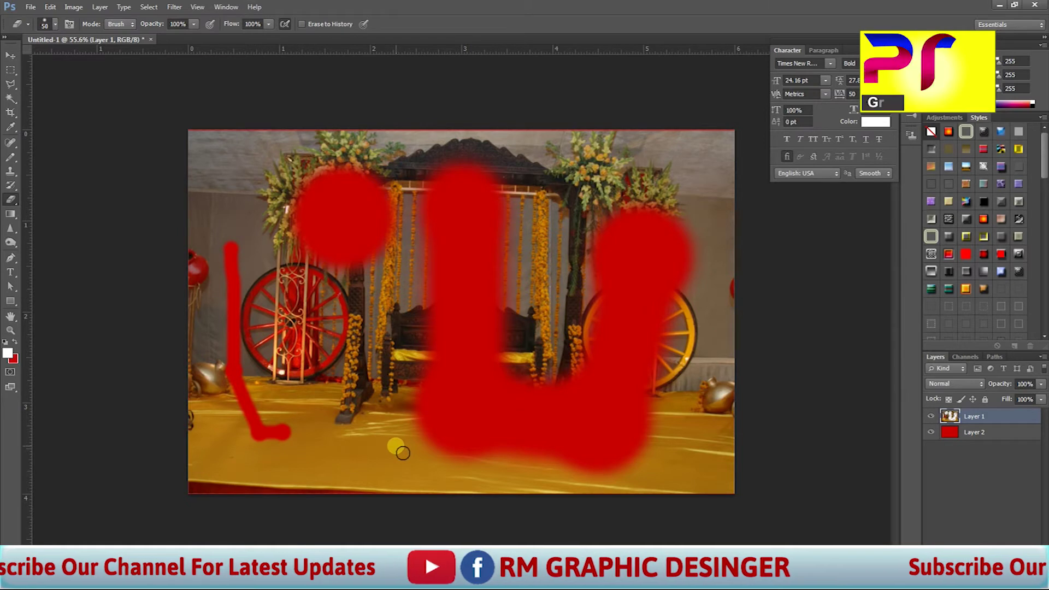
Undo the airbrush erasing strokes to restore the full photo.
{"action": "key", "text": "ctrl+alt+z"}
{"action": "key", "text": "ctrl+alt+z"}
{"action": "key", "text": "ctrl+alt+z"}
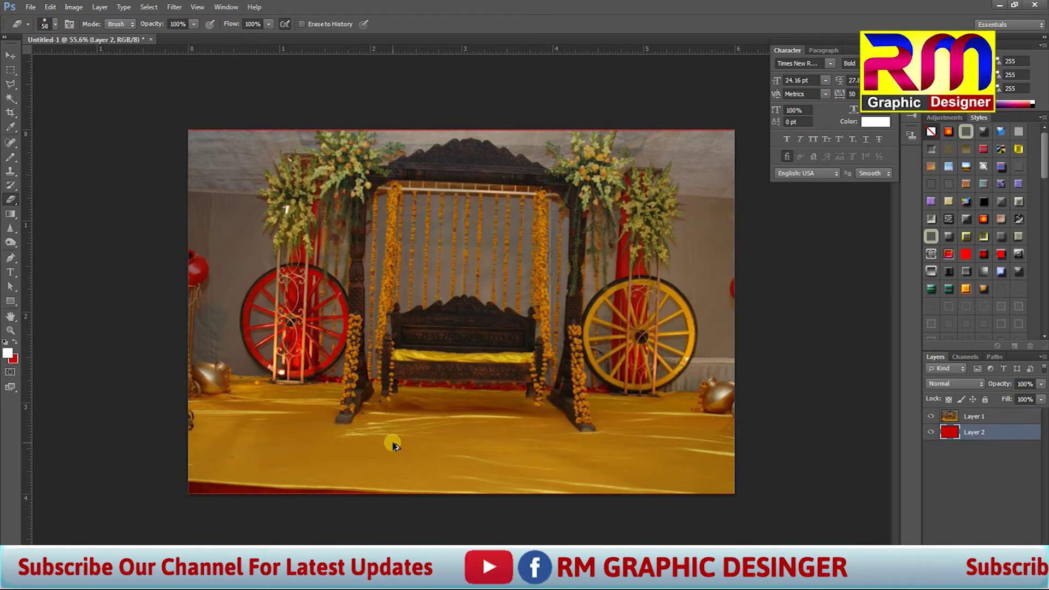
Place the lighting image above the swing photo and widen it to cover the full canvas width.
{"action": "key", "text": "v"}
{"action": "left_click", "coordinate": [424, 289]}
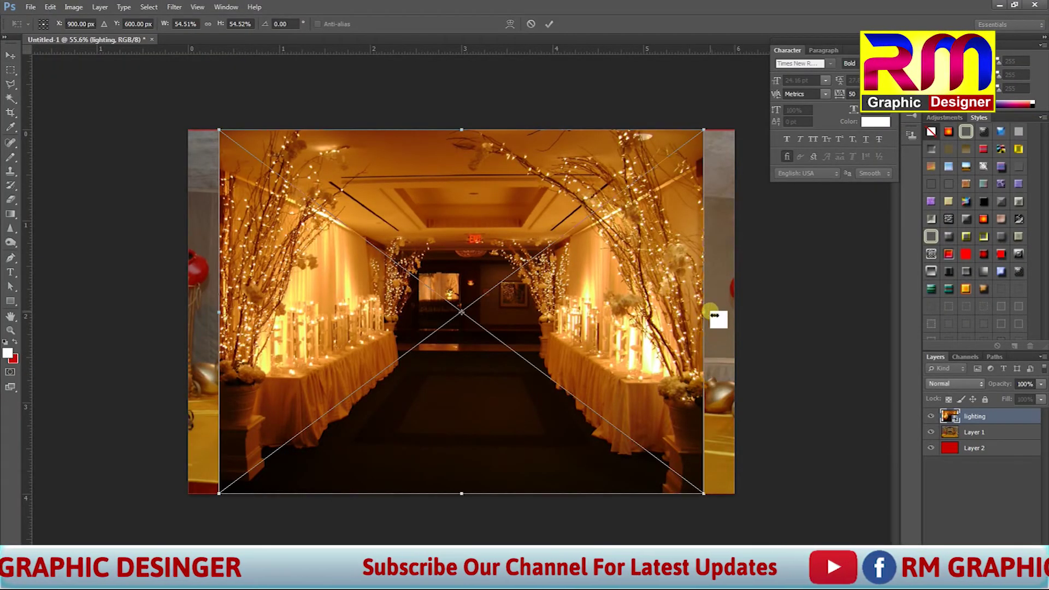
{"action": "left_click_drag", "start_coordinate": [714, 316], "coordinate": [737, 314]}
{"action": "key", "text": "Return"}
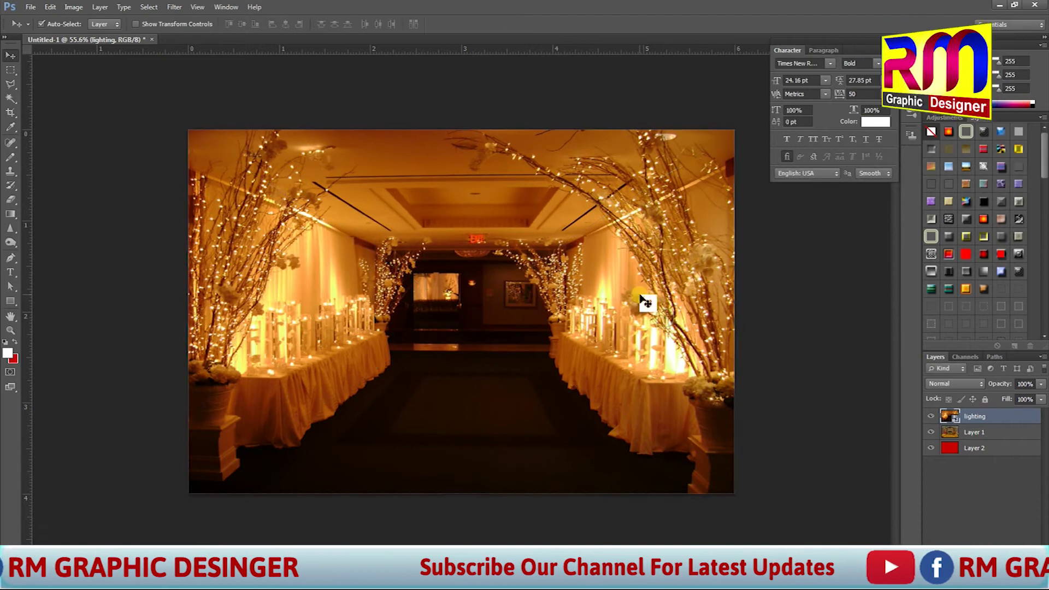
Add an empty layer above the lighting layer and merge the two into one editable layer.
{"action": "key", "text": "b"}
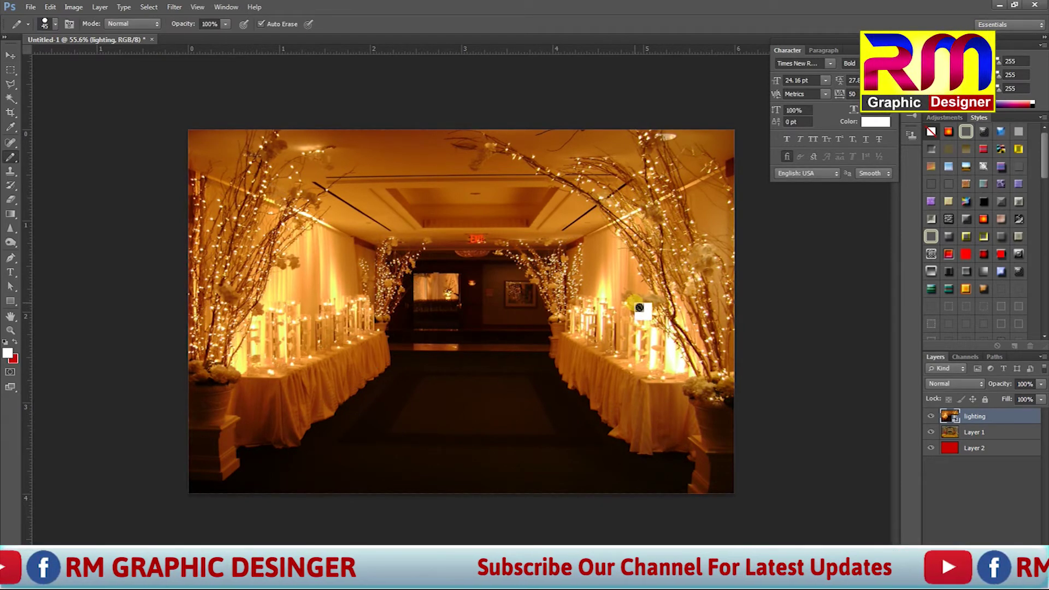
{"action": "left_click", "coordinate": [1014, 561]}
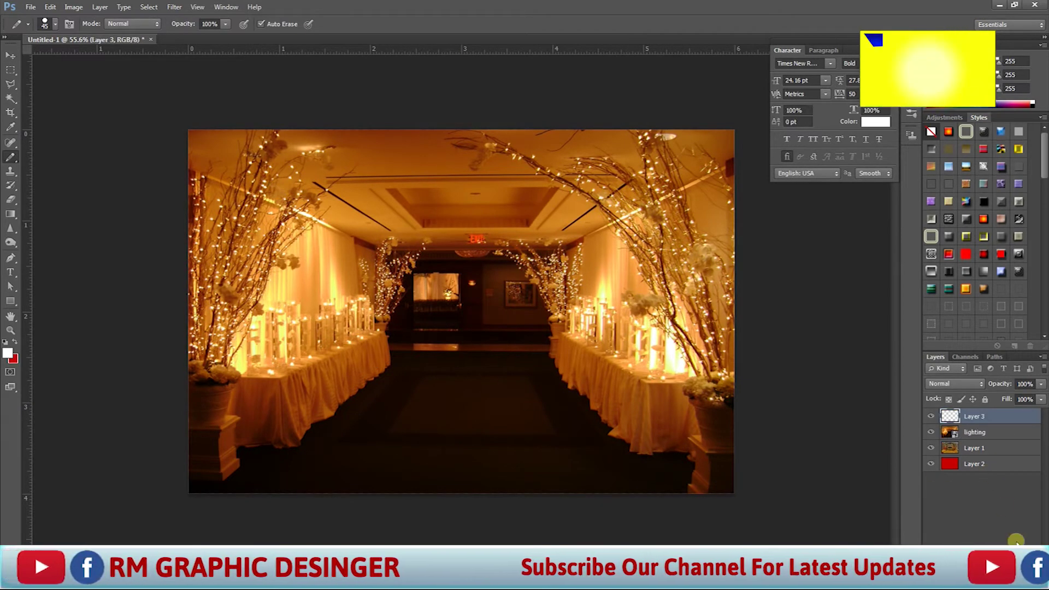
{"action": "left_click", "coordinate": [1013, 437], "text": "ctrl"}
{"action": "key", "text": "ctrl+e"}
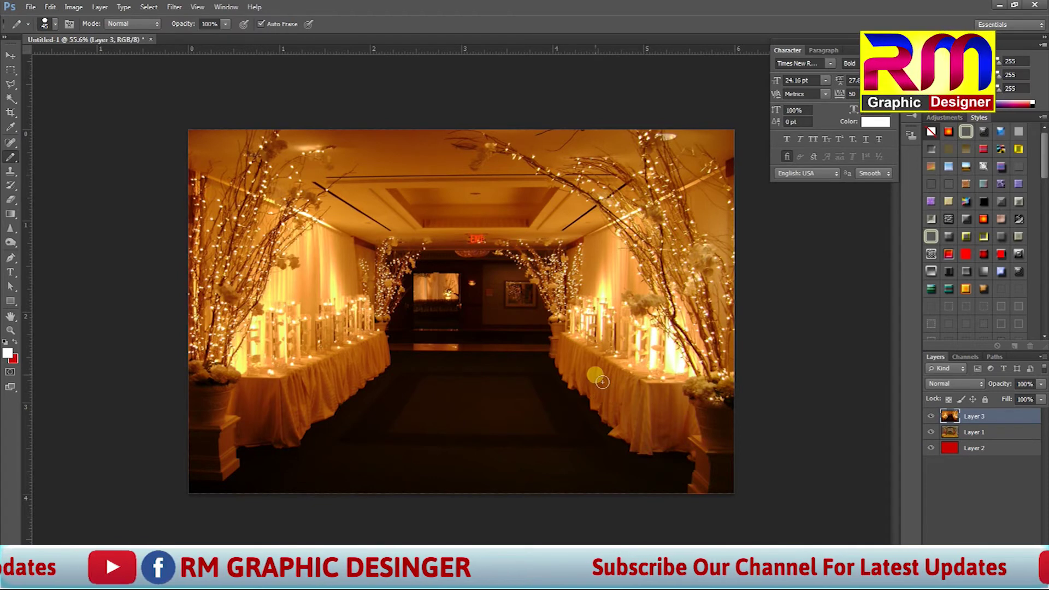
Enlarge the eraser to 400 px and erase the middle of the lighting photo over the swing, wheels and yellow floor.
{"action": "key", "text": "e"}
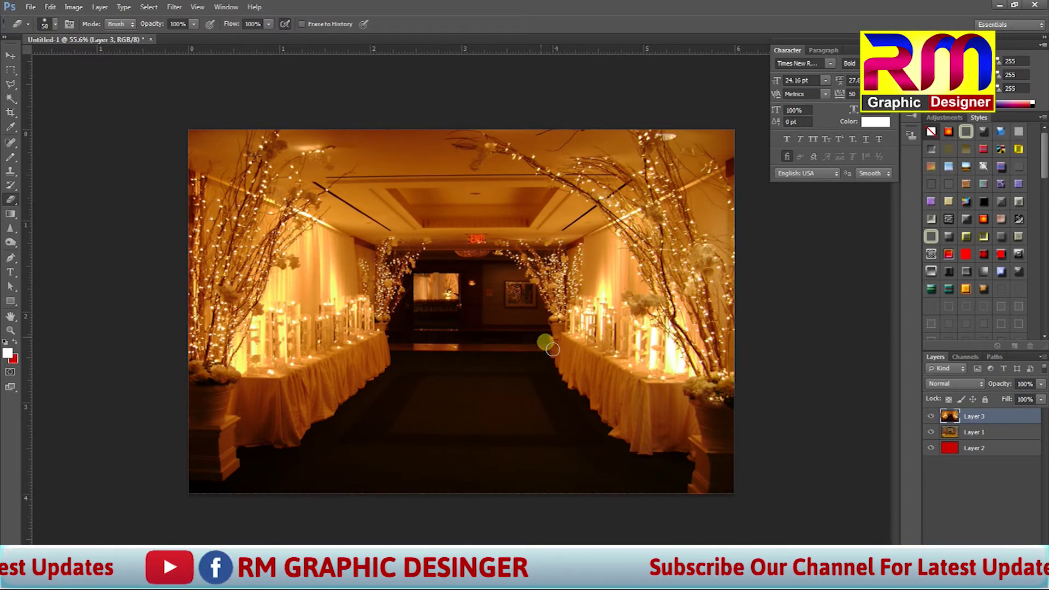
{"action": "key", "text": "bracketright"}
{"action": "key", "text": "bracketright"}
{"action": "key", "text": "bracketright"}
{"action": "key", "text": "bracketright"}
{"action": "key", "text": "bracketright"}
{"action": "key", "text": "bracketright"}
{"action": "key", "text": "bracketright"}
{"action": "key", "text": "bracketright"}
{"action": "key", "text": "bracketright"}
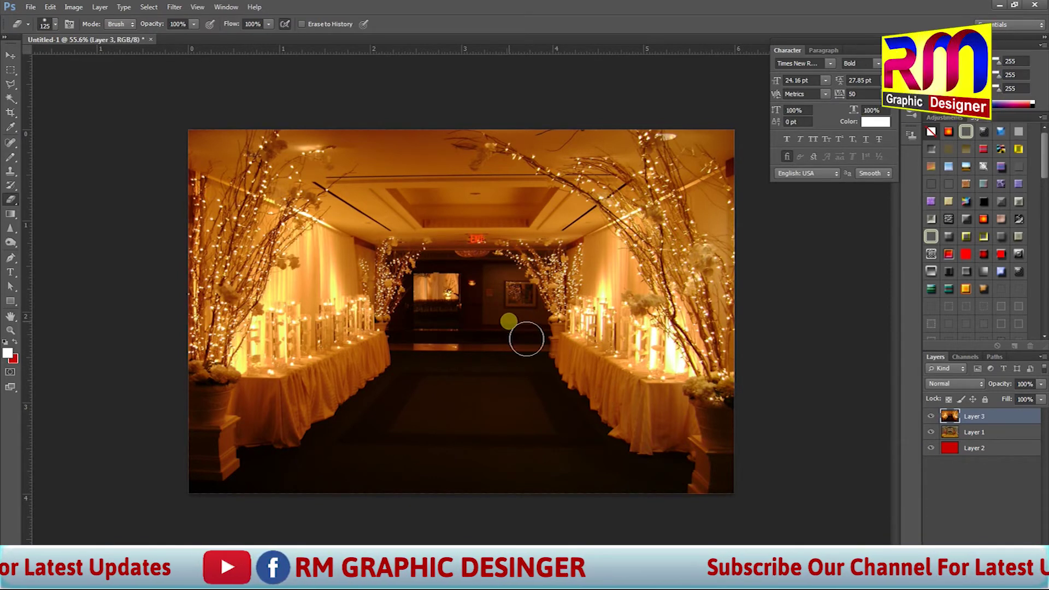
{"action": "key", "text": "bracketright"}
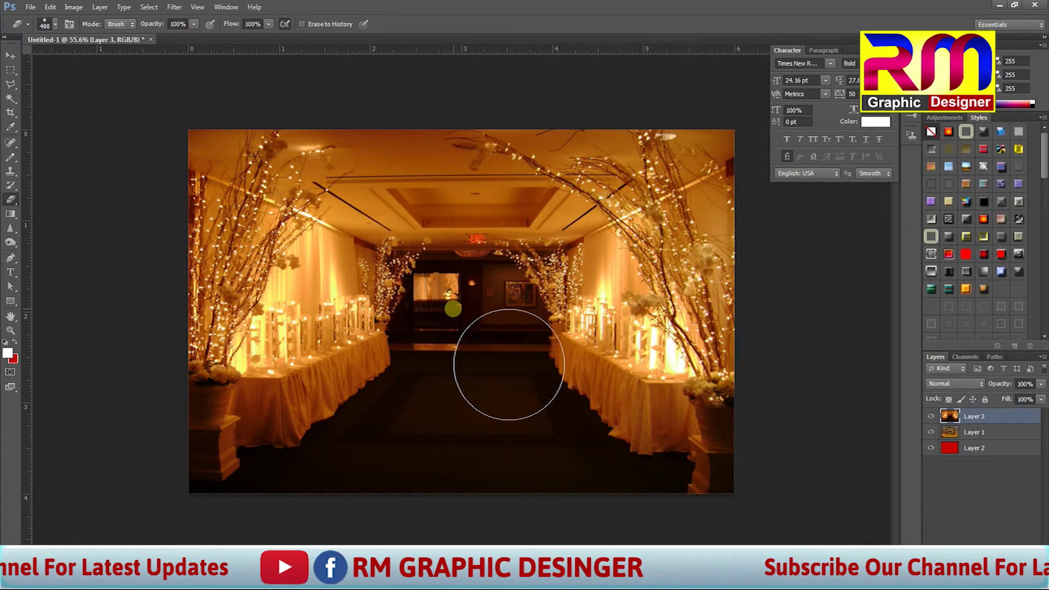
{"action": "mouse_move", "coordinate": [508, 365]}
{"action": "left_mouse_down"}
{"action": "mouse_move", "coordinate": [584, 352]}
{"action": "mouse_move", "coordinate": [453, 337]}
{"action": "mouse_move", "coordinate": [454, 291]}
{"action": "mouse_move", "coordinate": [471, 283]}
{"action": "mouse_move", "coordinate": [556, 287]}
{"action": "mouse_move", "coordinate": [433, 272]}
{"action": "mouse_move", "coordinate": [627, 273]}
{"action": "mouse_move", "coordinate": [435, 272]}
{"action": "mouse_move", "coordinate": [449, 435]}
{"action": "mouse_move", "coordinate": [487, 443]}
{"action": "mouse_move", "coordinate": [606, 442]}
{"action": "mouse_move", "coordinate": [633, 286]}
{"action": "mouse_move", "coordinate": [639, 462]}
{"action": "mouse_move", "coordinate": [426, 440]}
{"action": "mouse_move", "coordinate": [412, 412]}
{"action": "mouse_move", "coordinate": [437, 283]}
{"action": "mouse_move", "coordinate": [472, 260]}
{"action": "mouse_move", "coordinate": [641, 274]}
{"action": "mouse_move", "coordinate": [656, 412]}
{"action": "mouse_move", "coordinate": [638, 463]}
{"action": "mouse_move", "coordinate": [473, 441]}
{"action": "mouse_move", "coordinate": [447, 279]}
{"action": "mouse_move", "coordinate": [638, 259]}
{"action": "mouse_move", "coordinate": [469, 254]}
{"action": "mouse_move", "coordinate": [417, 304]}
{"action": "mouse_move", "coordinate": [408, 461]}
{"action": "mouse_move", "coordinate": [571, 450]}
{"action": "left_mouse_up"}
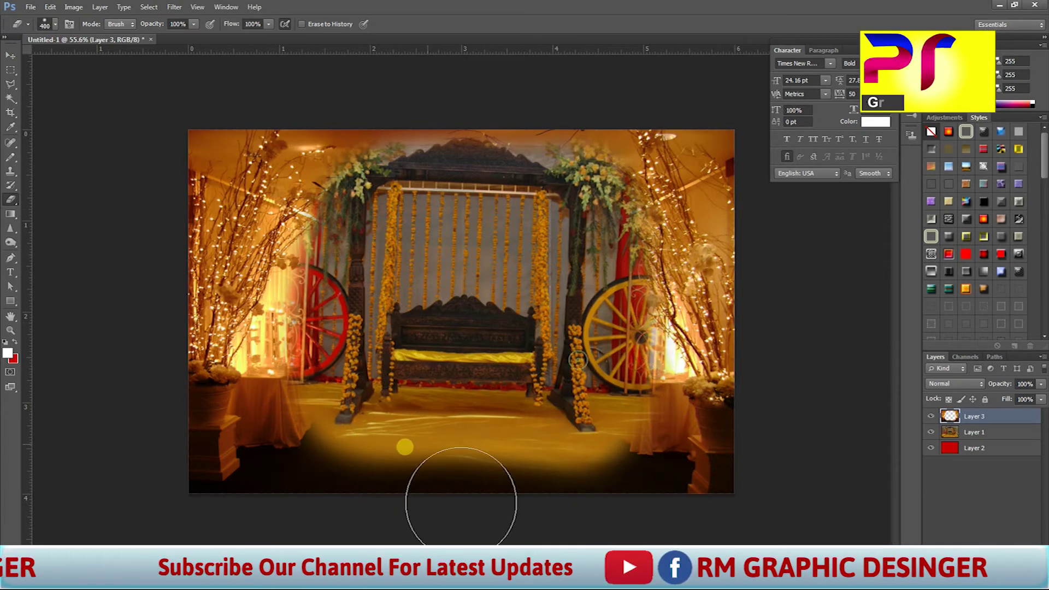
Place the ALN_0122 image from the desktop into the composition and merge it with a new empty layer.
{"action": "key", "text": "v"}
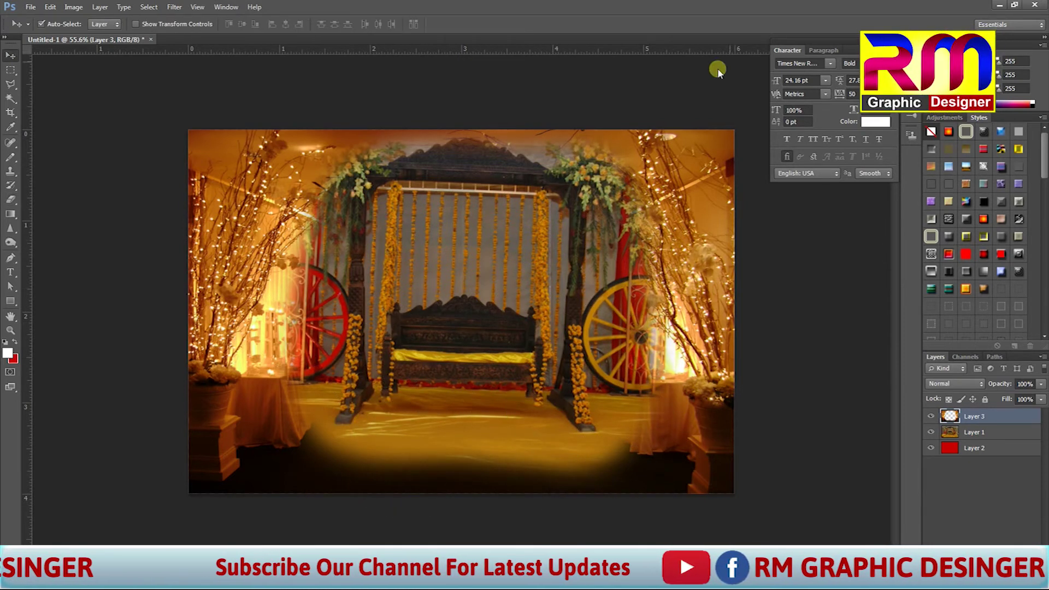
{"action": "left_click", "coordinate": [996, 7]}
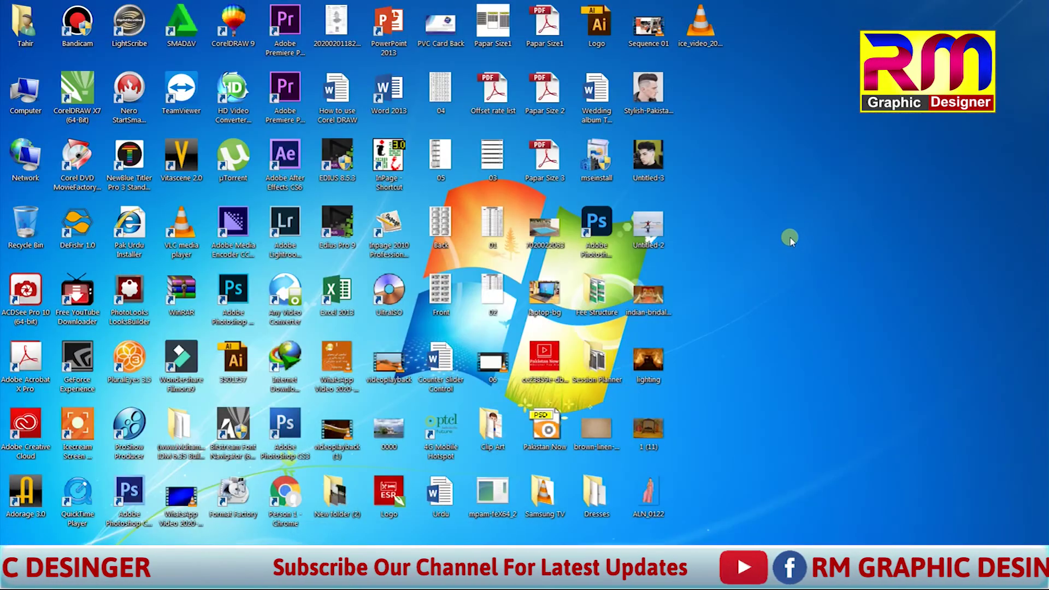
{"action": "left_click_drag", "start_coordinate": [650, 508], "coordinate": [388, 579]}
{"action": "left_click_drag", "start_coordinate": [465, 229], "coordinate": [467, 233]}
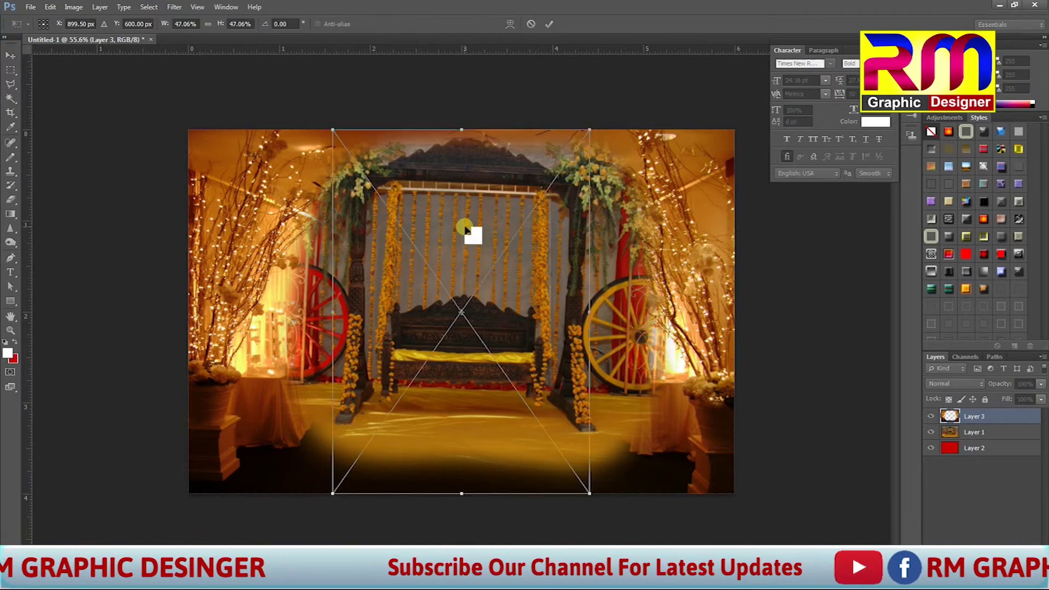
{"action": "key", "text": "Return"}
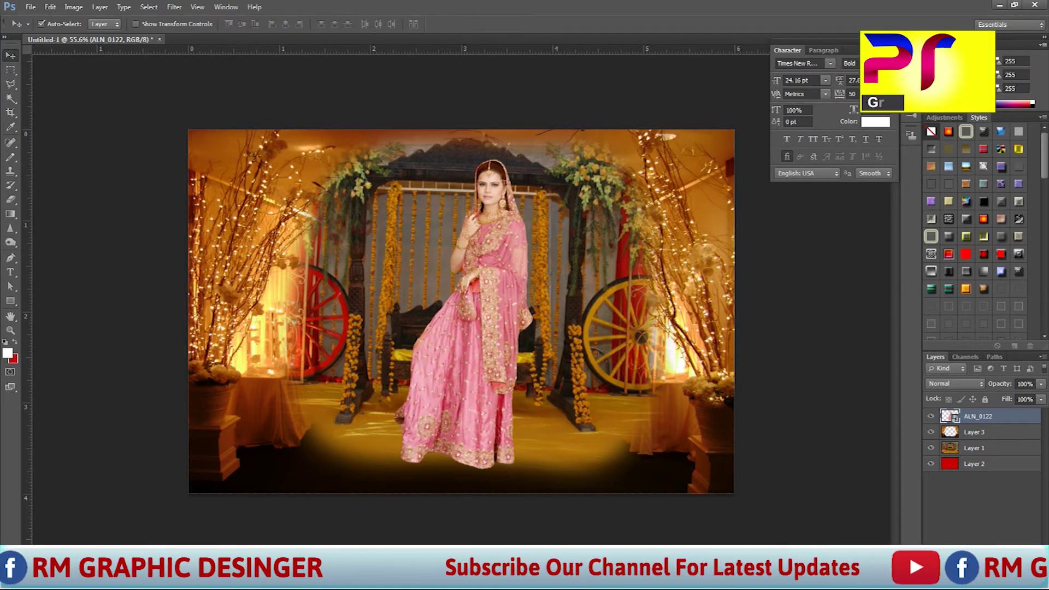
{"action": "left_click", "coordinate": [1019, 545]}
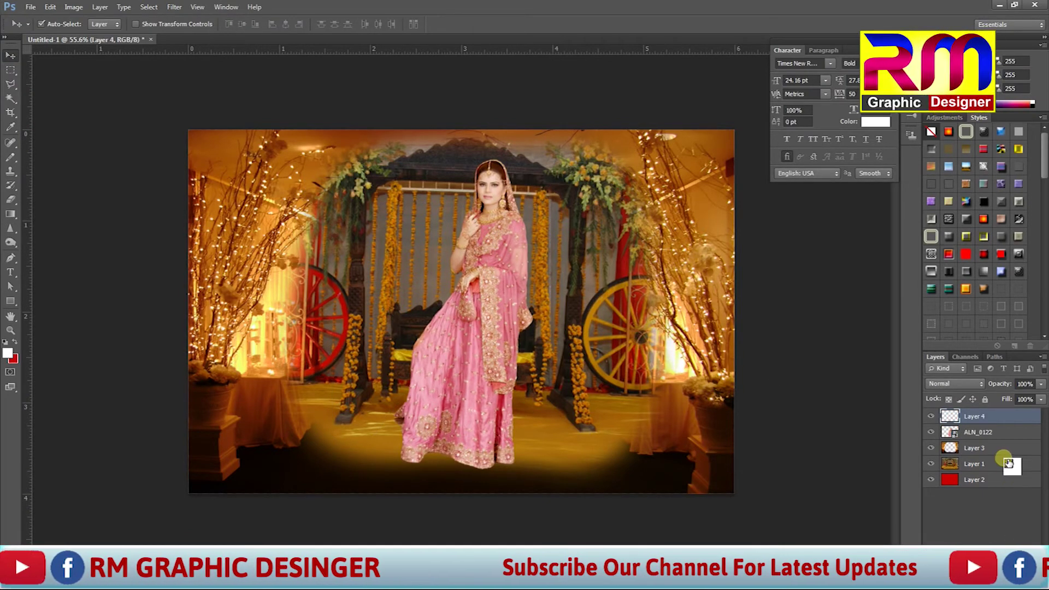
{"action": "key", "text": "ctrl+e"}
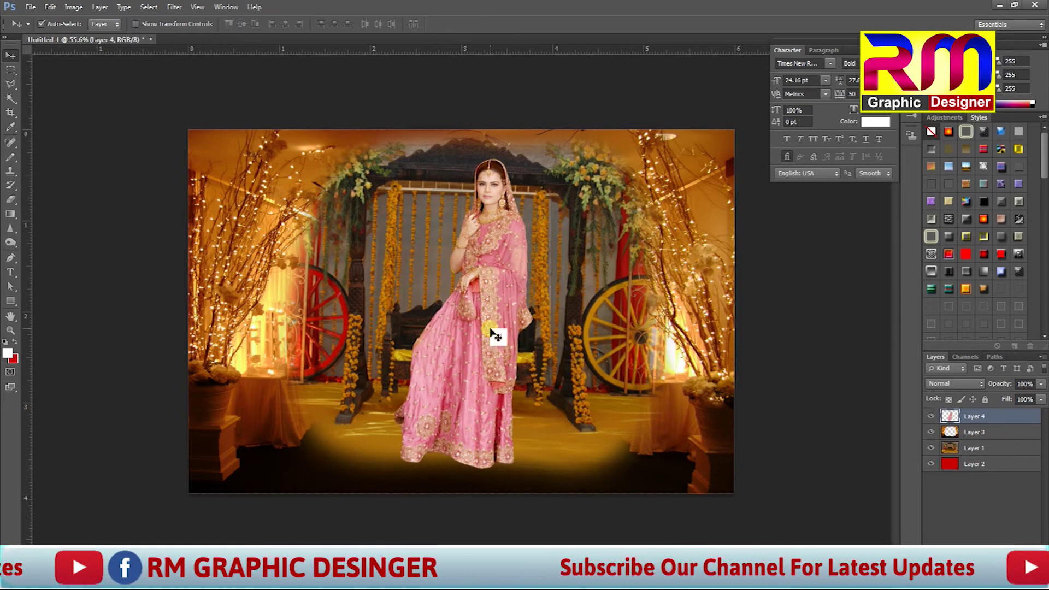
Scale the woman to about 84%, rotate her about -5.7°, and place her in front of the swing's right half.
{"action": "key", "text": "ctrl+t"}
{"action": "mouse_move", "coordinate": [533, 157]}
{"action": "left_mouse_down"}
{"action": "mouse_move", "coordinate": [525, 187]}
{"action": "mouse_move", "coordinate": [539, 163]}
{"action": "mouse_move", "coordinate": [528, 167]}
{"action": "left_mouse_up"}
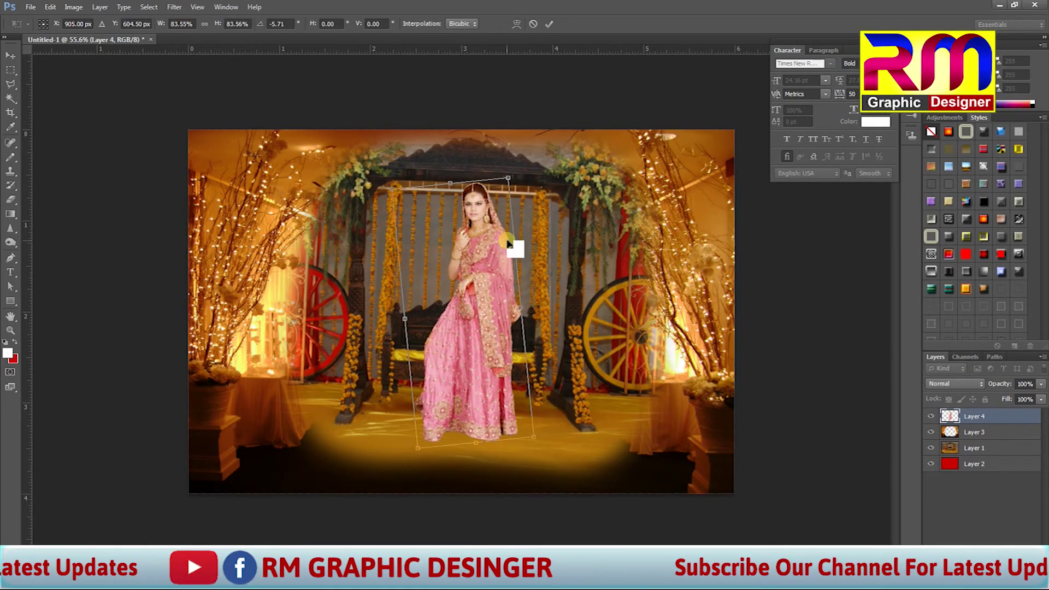
{"action": "left_click_drag", "start_coordinate": [508, 244], "coordinate": [528, 262]}
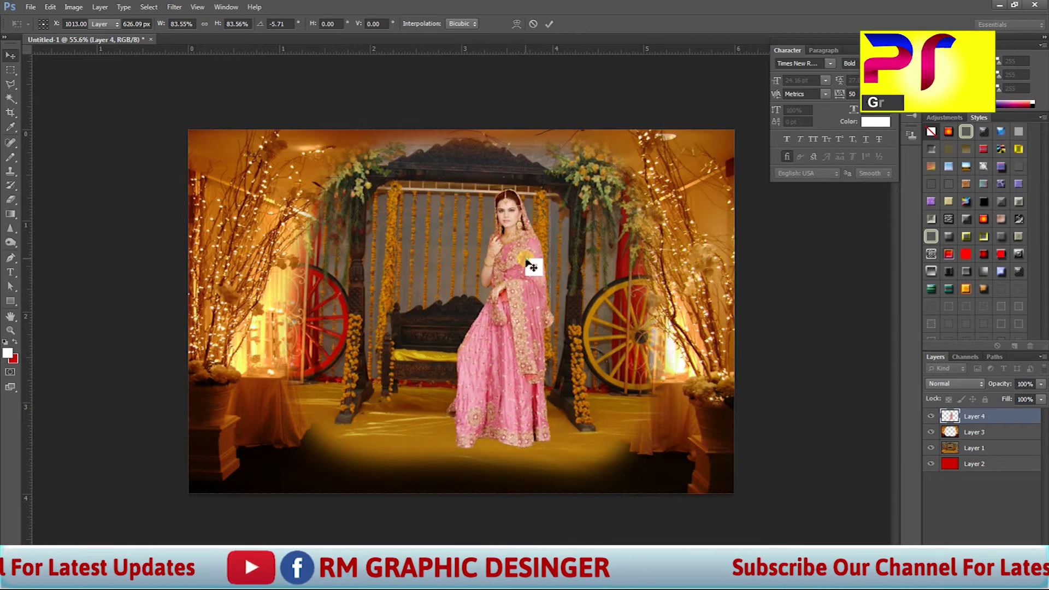
{"action": "key", "text": "Return"}
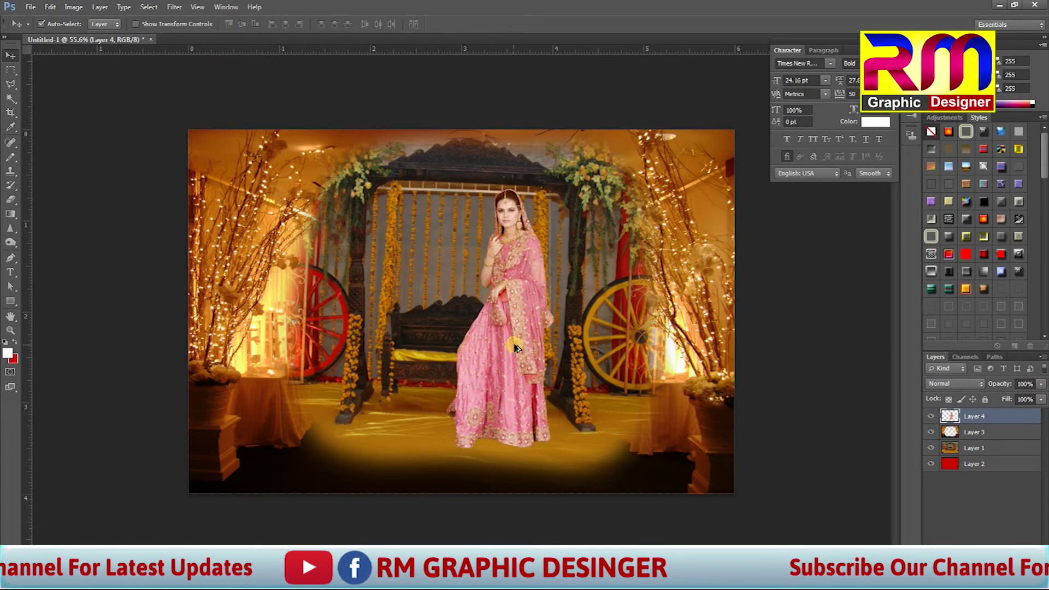
Duplicate the woman's layer and position the copy in front of the swing's left post.
{"action": "left_click_drag", "start_coordinate": [518, 349], "coordinate": [365, 332]}
{"action": "scroll", "coordinate": [381, 334], "scroll_direction": "up", "scroll_amount": 4}
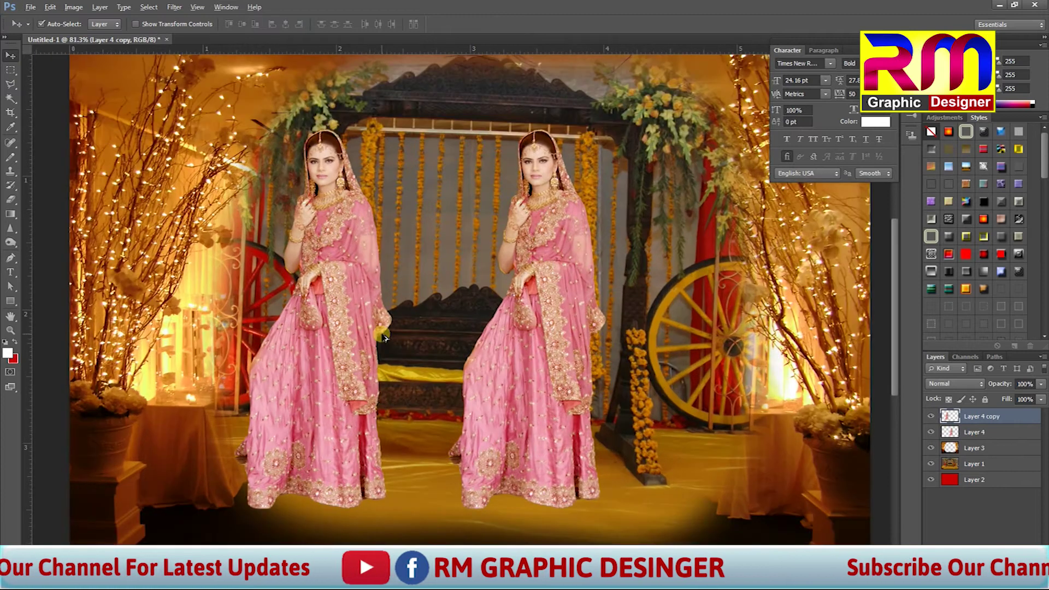
{"action": "scroll", "coordinate": [340, 356], "scroll_direction": "down", "scroll_amount": 4}
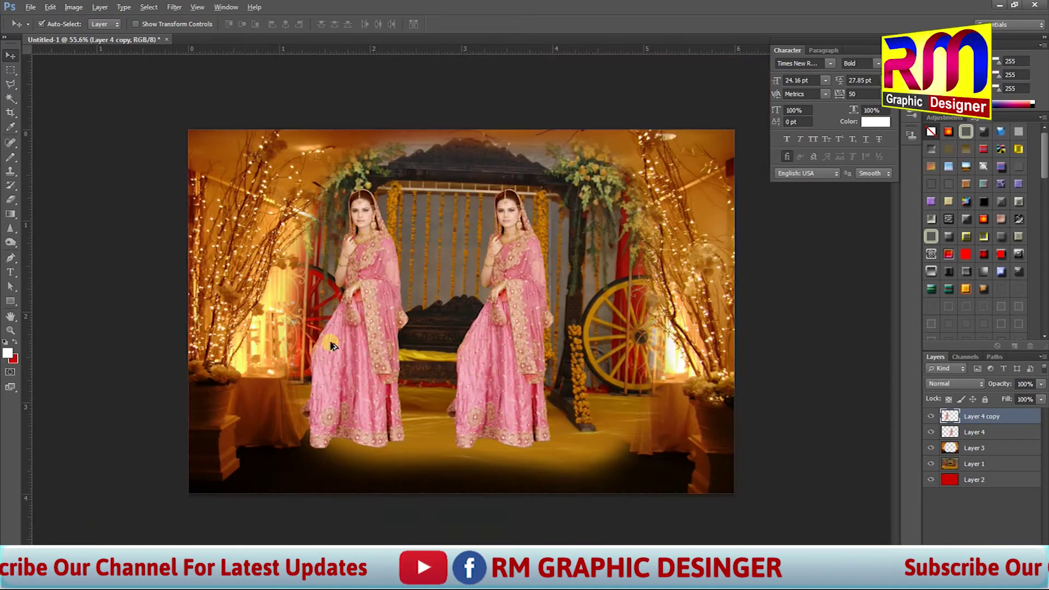
{"action": "mouse_move", "coordinate": [346, 331]}
{"action": "left_mouse_down"}
{"action": "mouse_move", "coordinate": [286, 392]}
{"action": "mouse_move", "coordinate": [338, 306]}
{"action": "mouse_move", "coordinate": [359, 328]}
{"action": "left_mouse_up"}
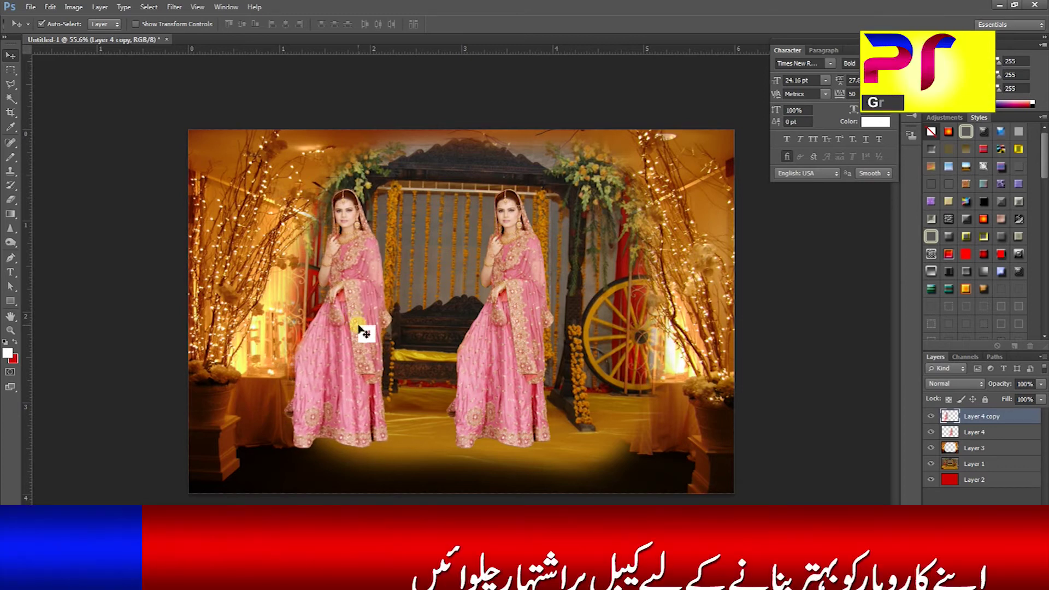
Erase the lower skirt of the woman on Layer 4 copy, using the 54 px spatter eraser tip enlarged to 250 px.
{"action": "key", "text": "b"}
{"action": "right_click", "coordinate": [379, 293]}
{"action": "left_click_drag", "start_coordinate": [867, 317], "coordinate": [848, 467]}
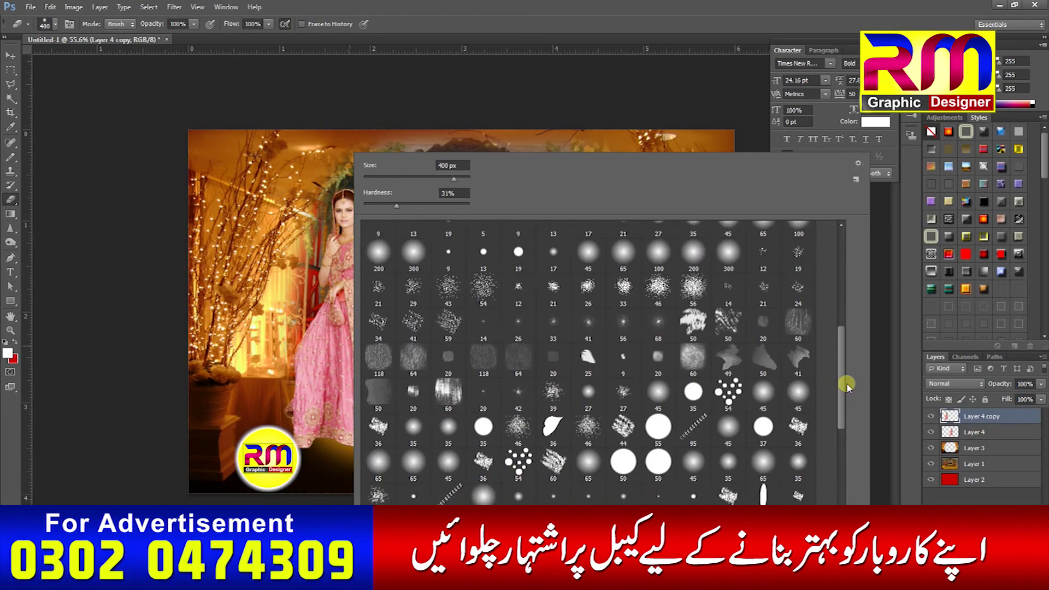
{"action": "left_click_drag", "start_coordinate": [848, 385], "coordinate": [847, 389]}
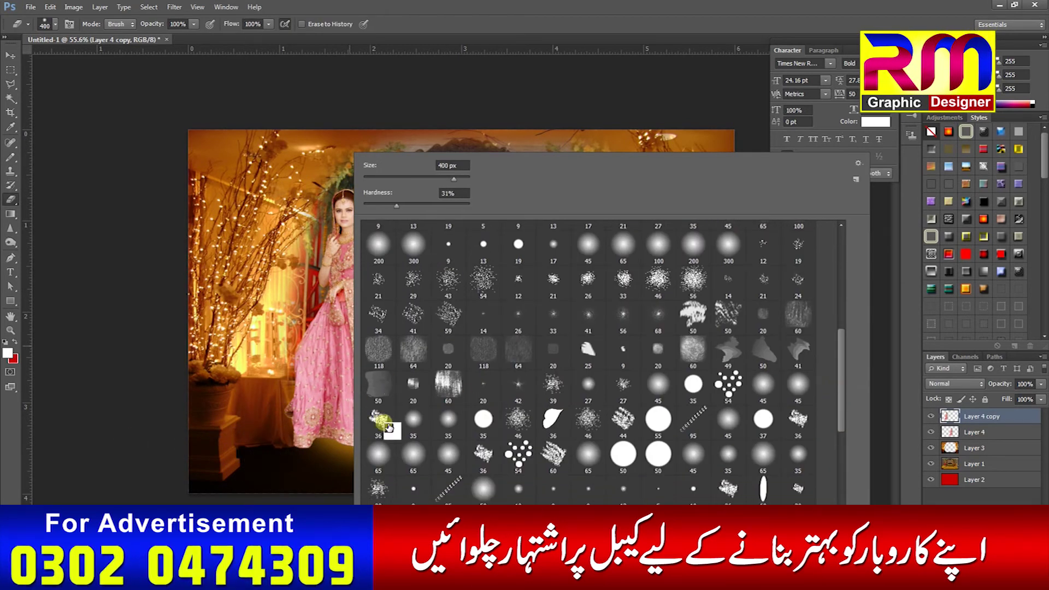
{"action": "left_click", "coordinate": [479, 278]}
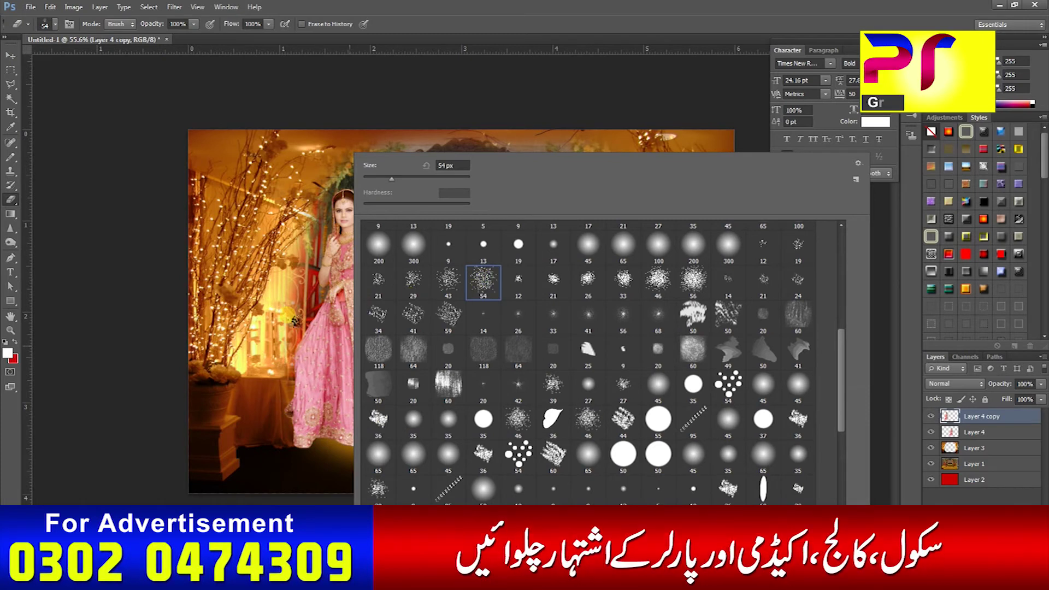
{"action": "left_click", "coordinate": [224, 431]}
{"action": "key", "text": "bracketright"}
{"action": "key", "text": "bracketright"}
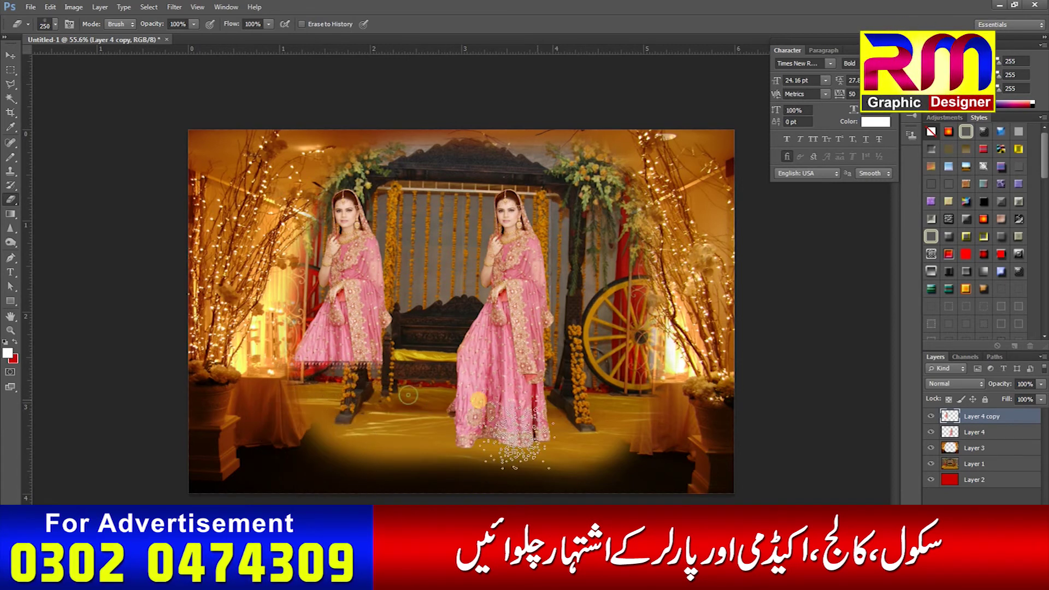
Scale the partly erased woman to about 172% and move her down to the canvas's bottom edge.
{"action": "key", "text": "ctrl+t"}
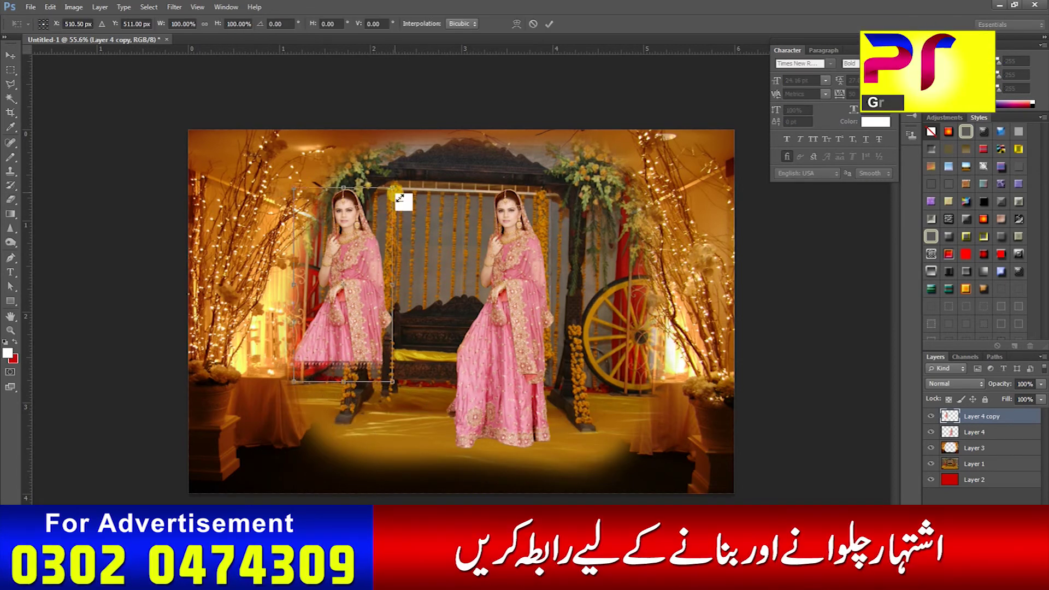
{"action": "left_click_drag", "start_coordinate": [402, 197], "coordinate": [424, 115]}
{"action": "left_click_drag", "start_coordinate": [391, 282], "coordinate": [391, 324]}
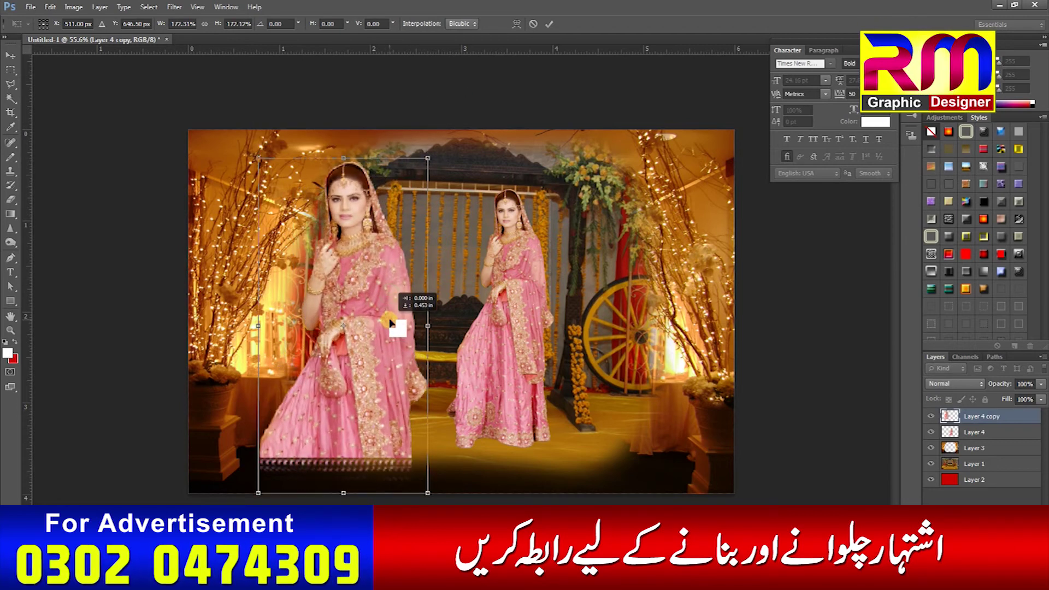
{"action": "key", "text": "Return"}
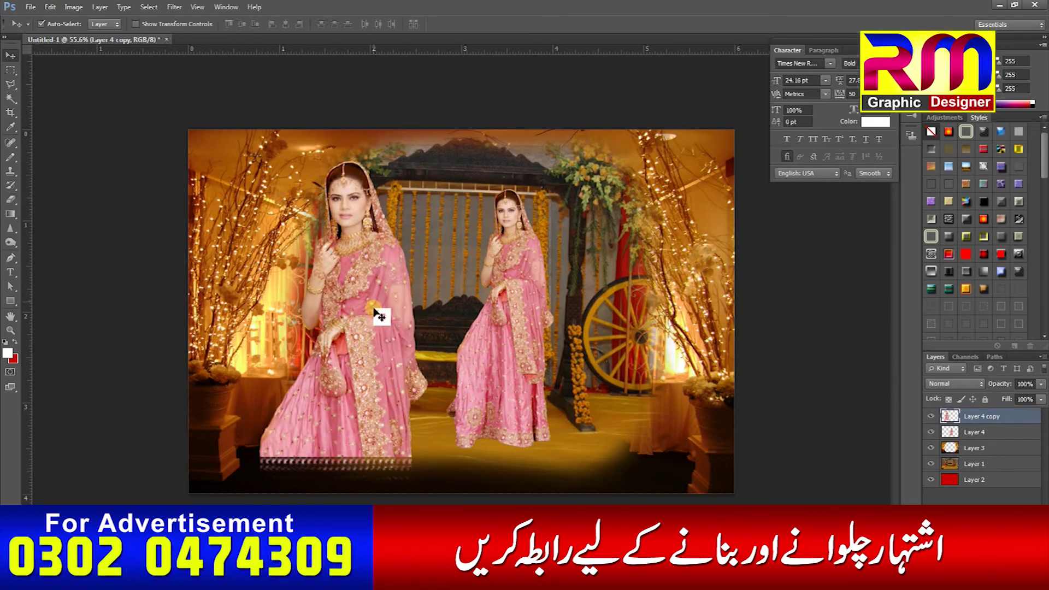
Duplicate the enlarged woman so two stand side by side, and move the small woman on Layer 4 toward the right wheel.
{"action": "left_click_drag", "start_coordinate": [366, 316], "coordinate": [459, 336]}
{"action": "key", "text": "ctrl+t"}
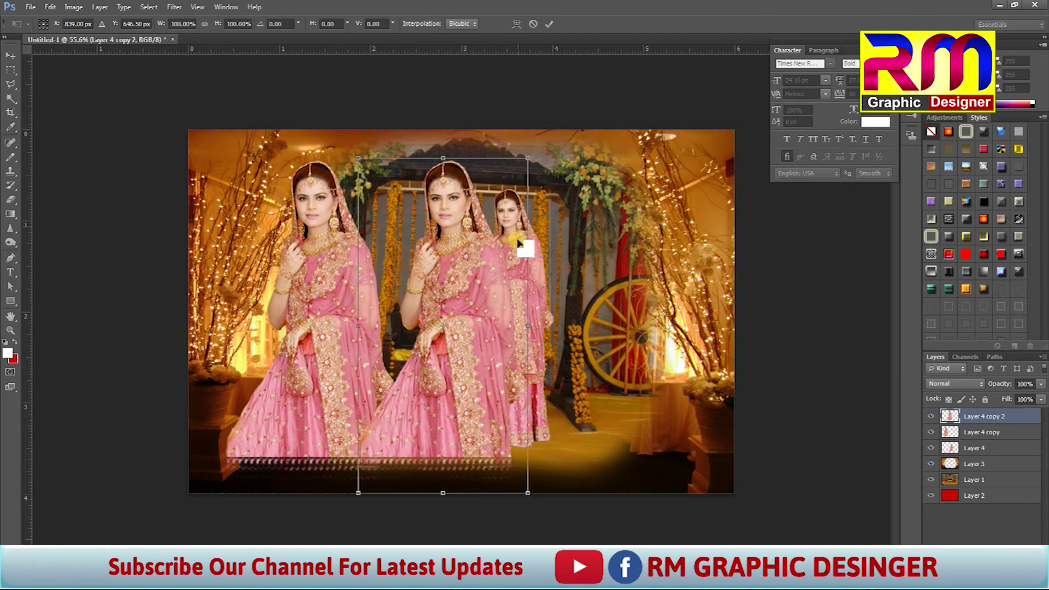
{"action": "key", "text": "Return"}
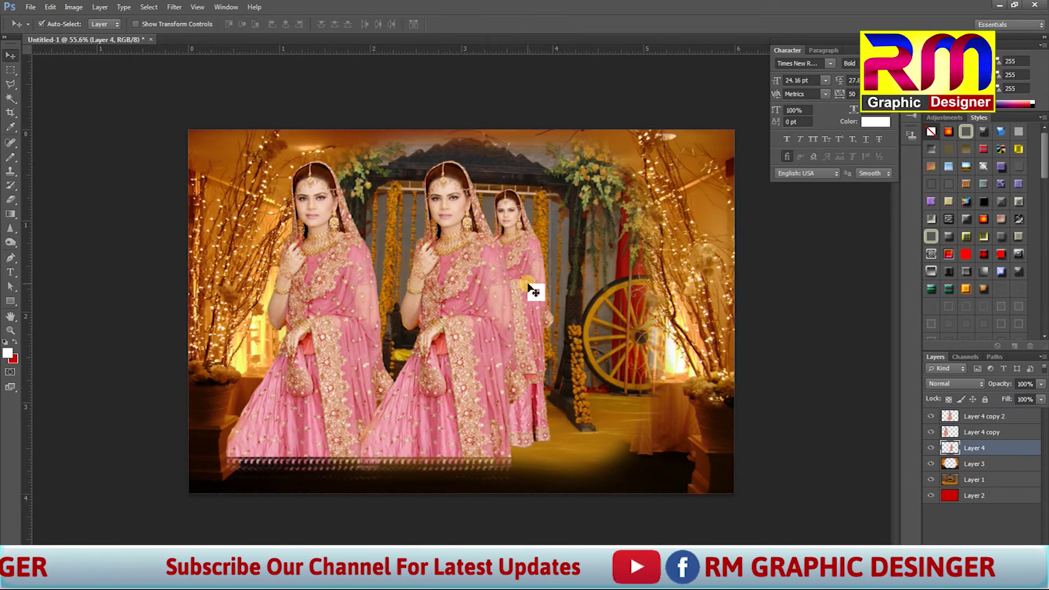
{"action": "left_click_drag", "start_coordinate": [534, 293], "coordinate": [622, 306]}
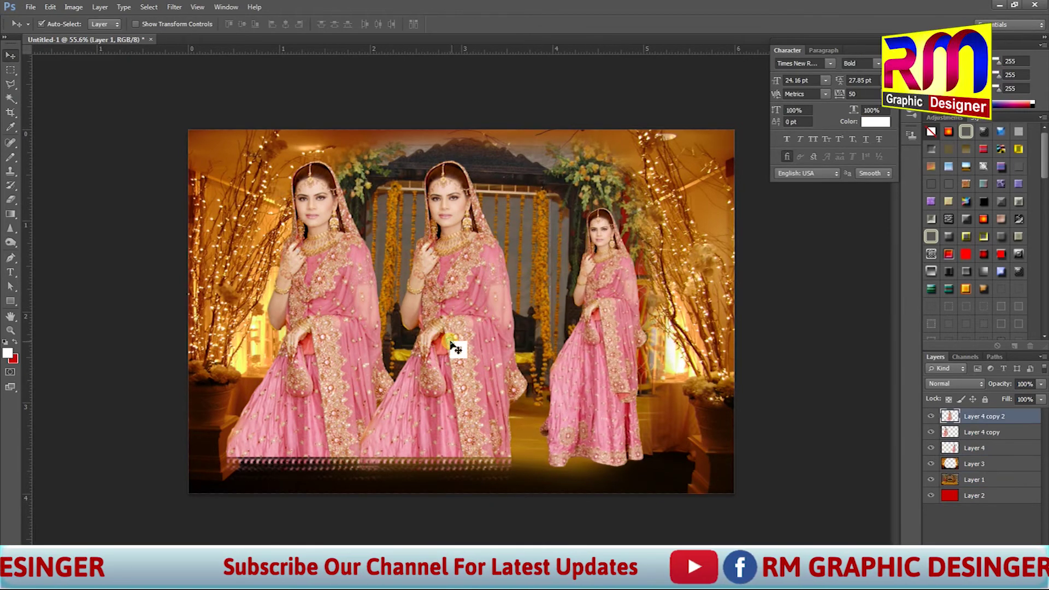